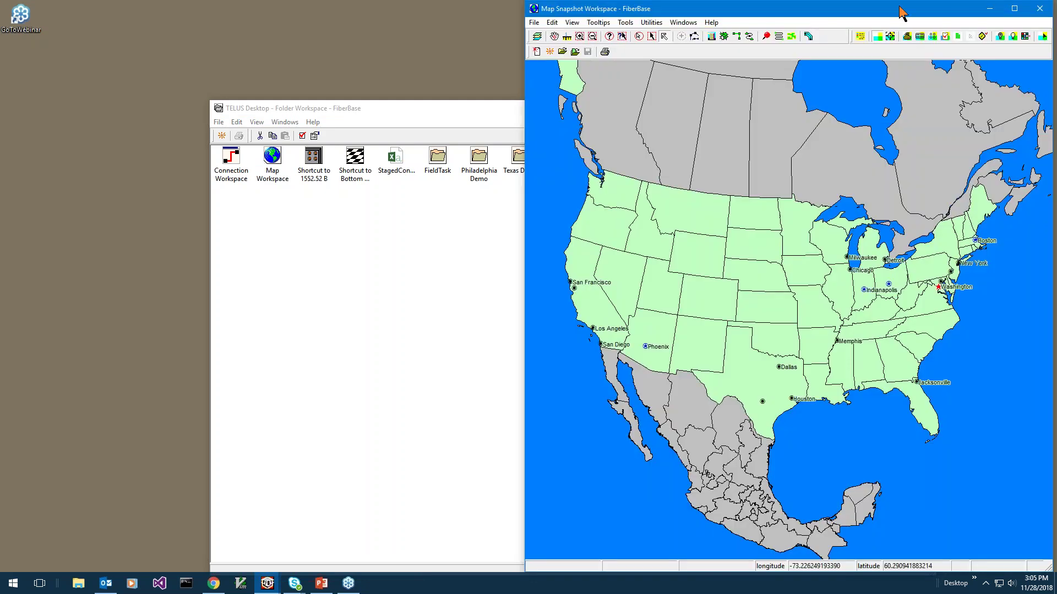
Step: Maximize the map window and open the recent PA Base Map snapshot, declining to save the previous map
double_click(901, 12)
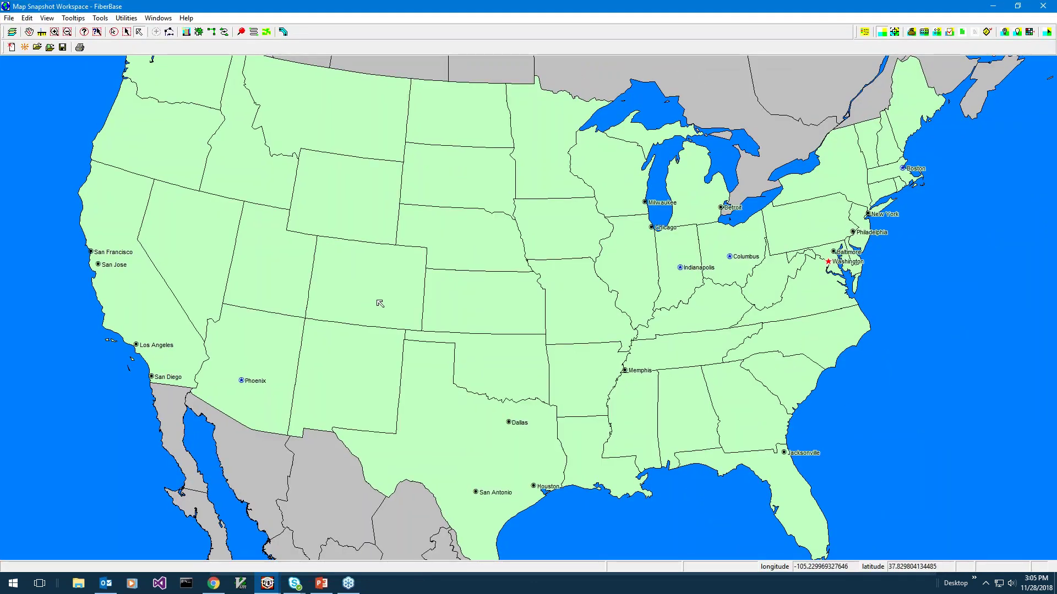
click(8, 18)
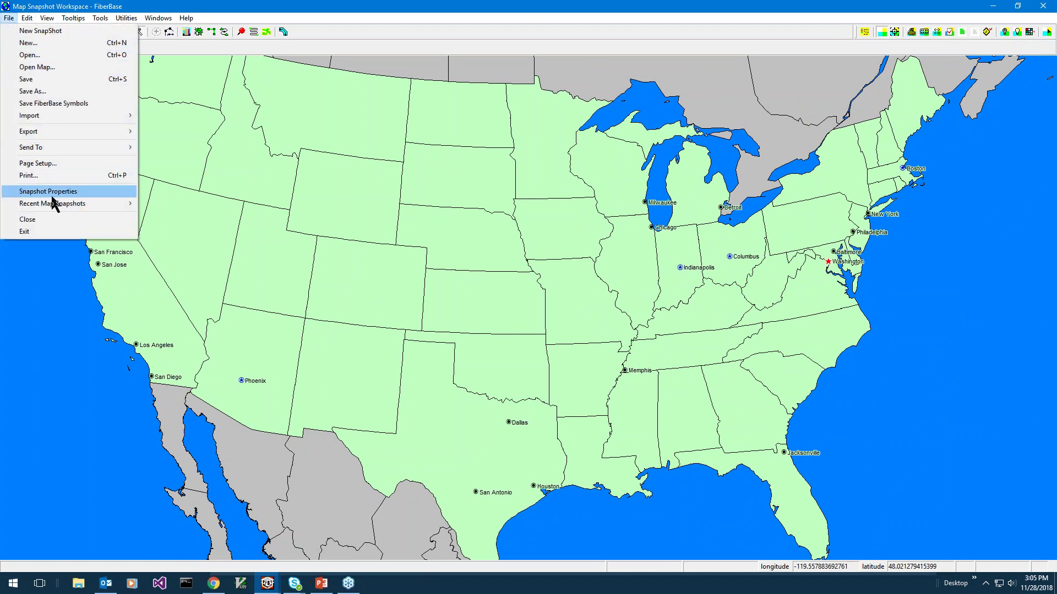
mouse_move(70, 204)
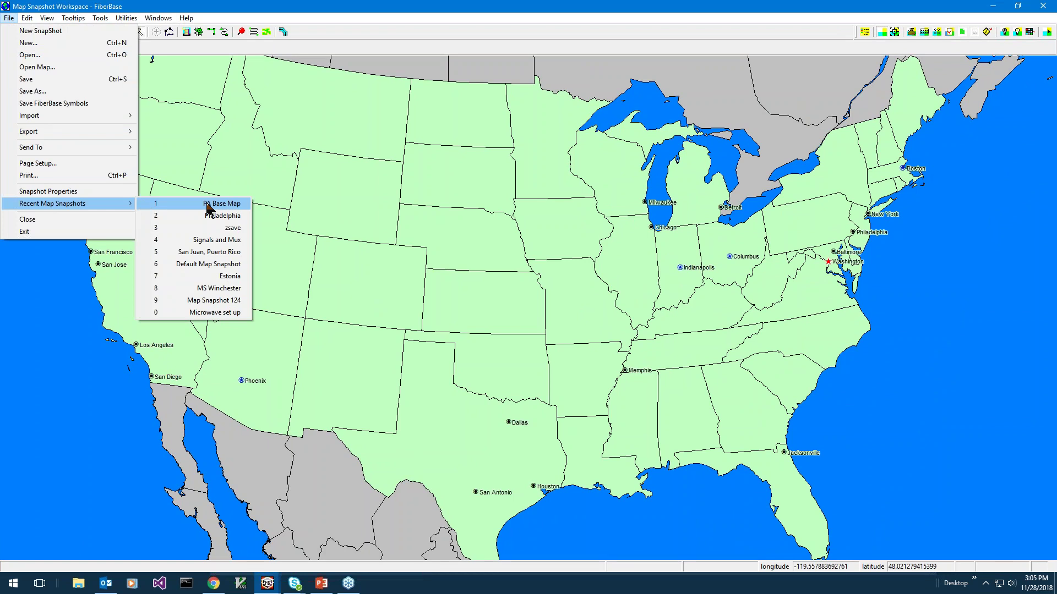
click(209, 205)
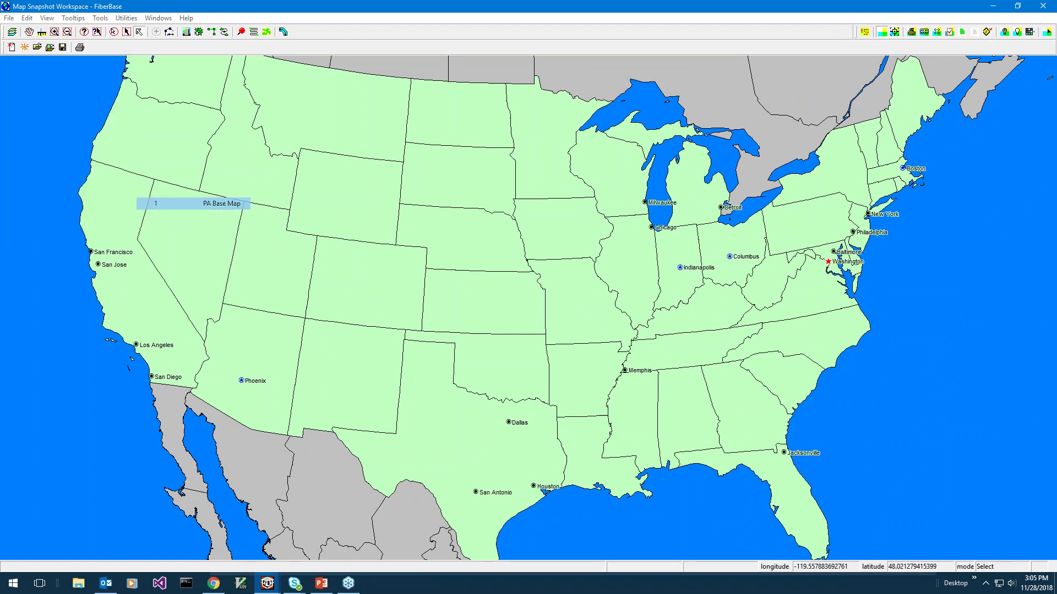
click(542, 330)
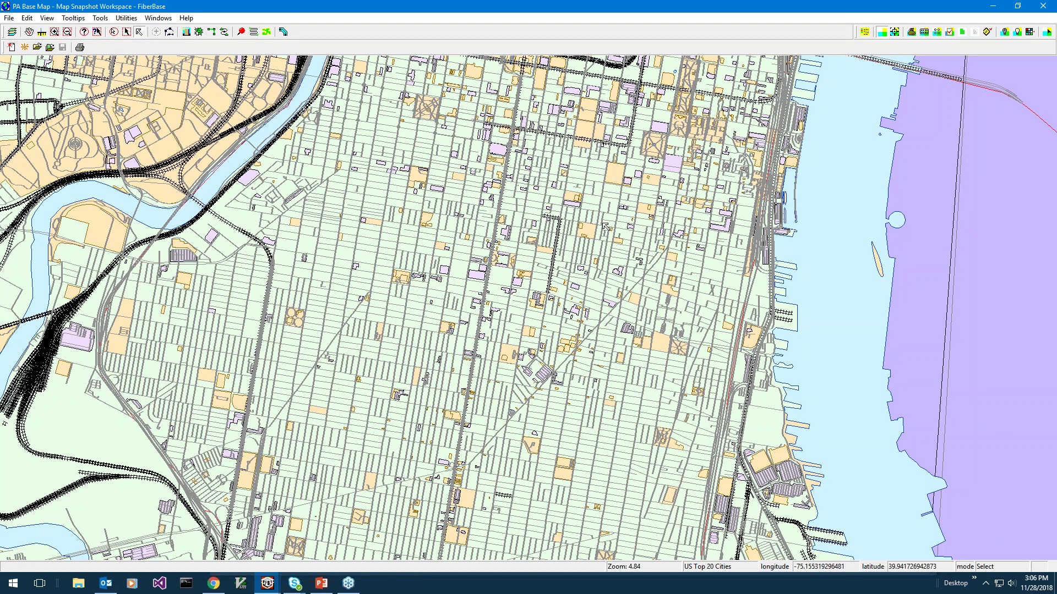
Step: In Preferences, set PA Base Map as the Default Snapshot with Use Current and confirm
click(33, 20)
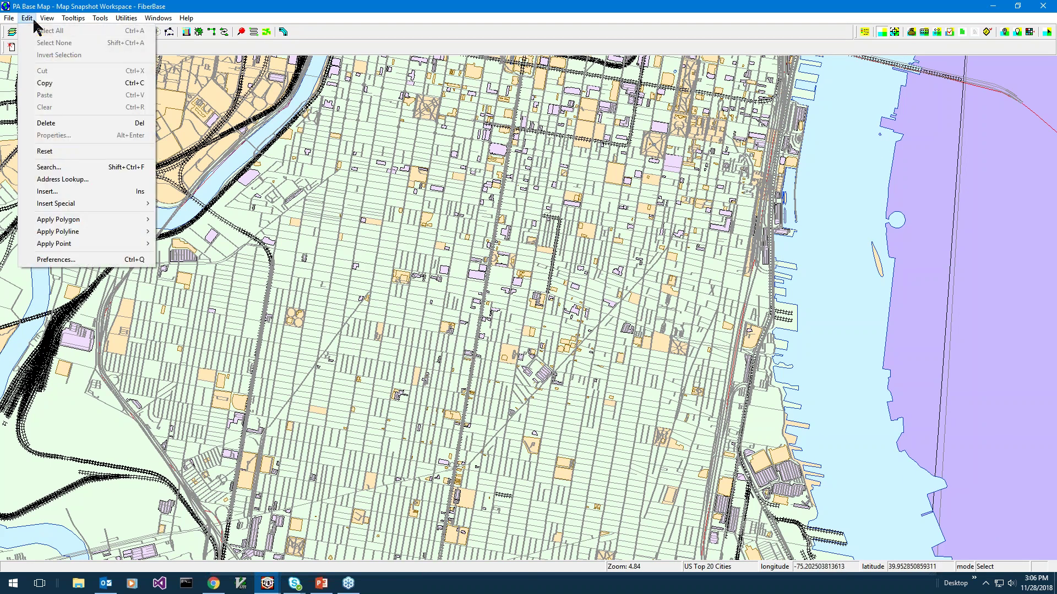
click(55, 259)
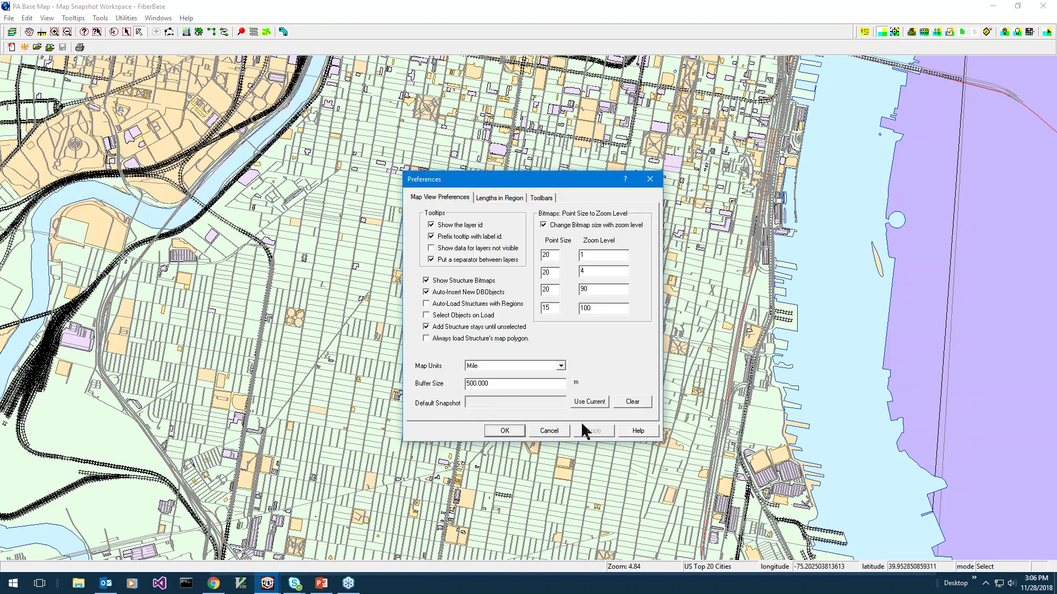
click(590, 403)
click(509, 431)
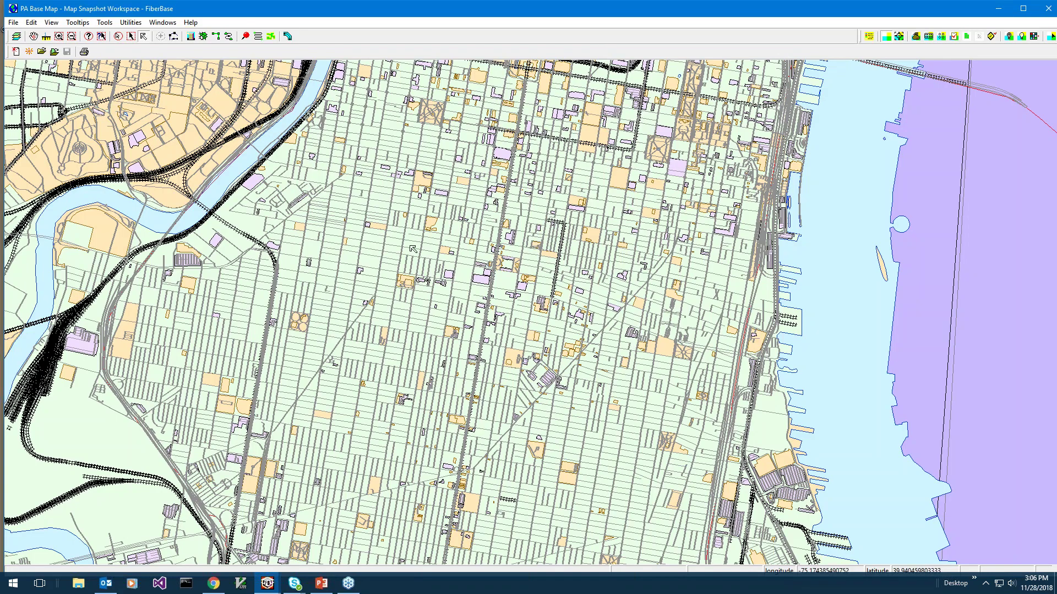
Step: Close the PA Base Map window and advance the PowerPoint slide show to slide 5
mouse_move(376, 272)
mouse_move(476, 315)
click(1049, 10)
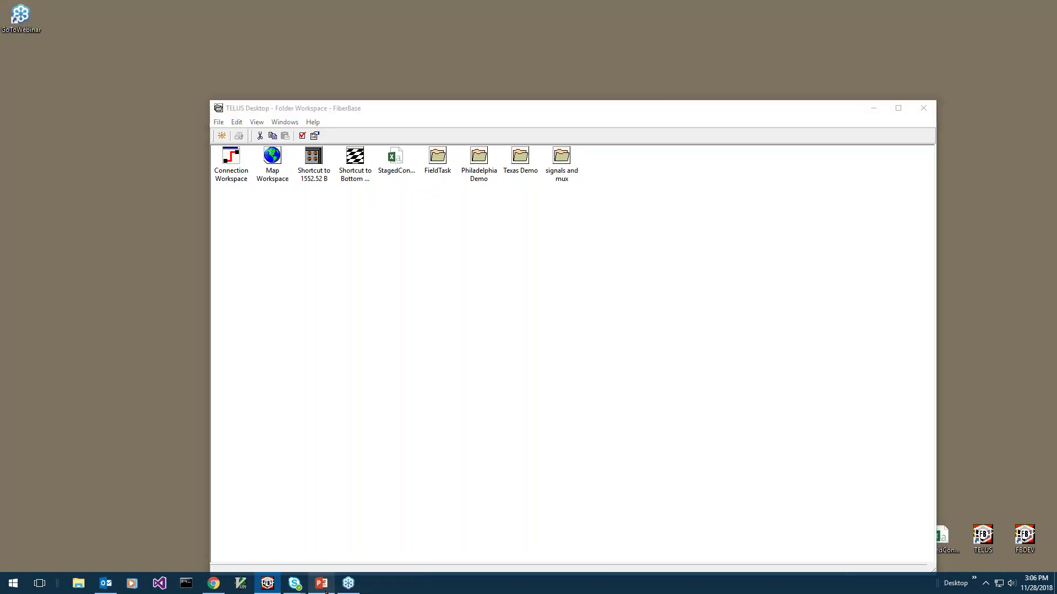
click(326, 591)
click(370, 373)
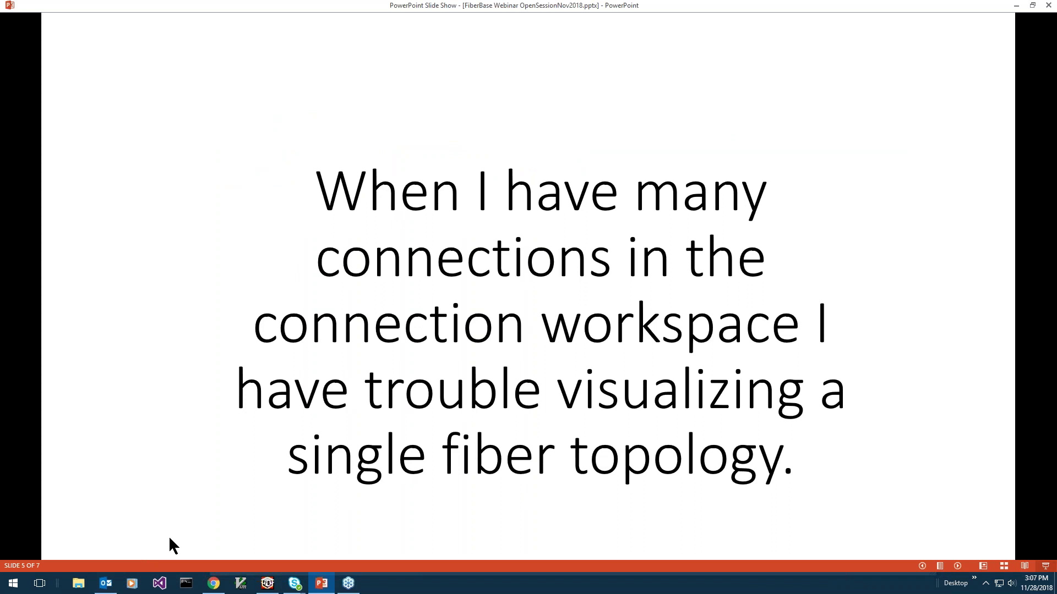
Step: Bring FiberBase's TELUS Desktop – Folder Workspace window to the front from the taskbar preview
mouse_move(277, 584)
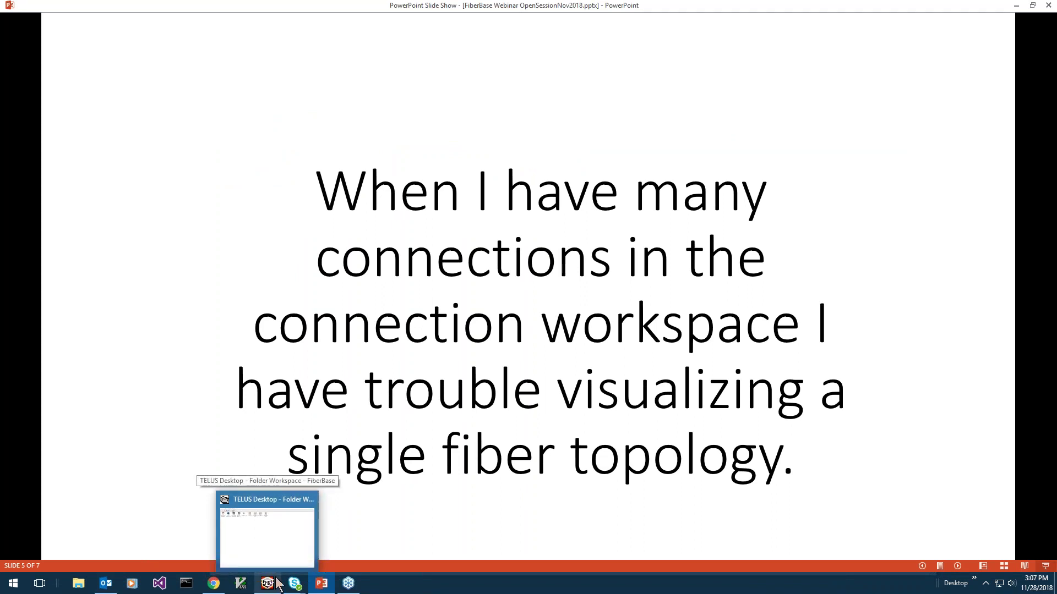
mouse_move(268, 537)
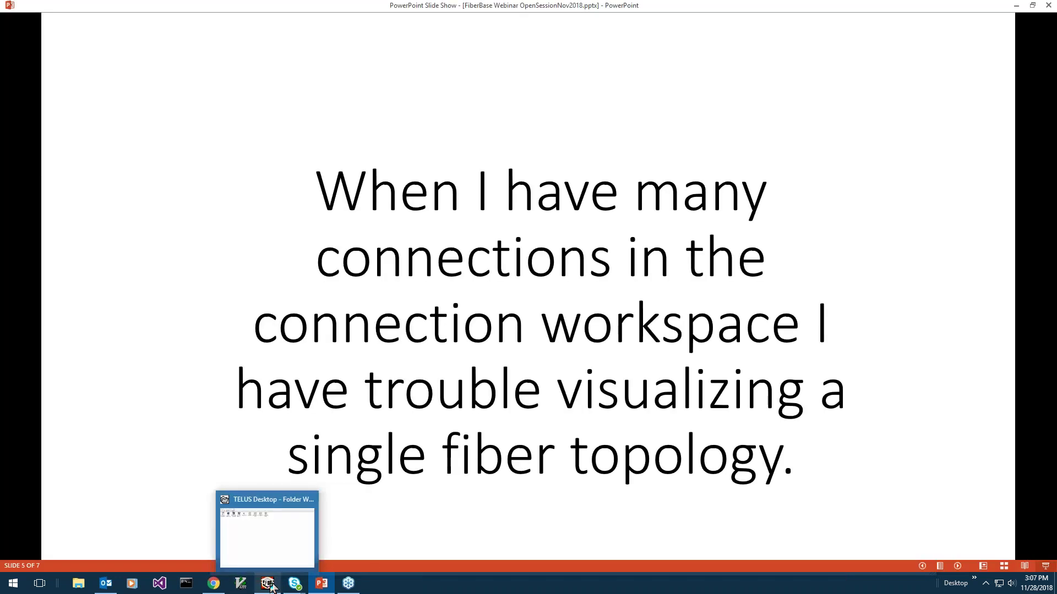
click(269, 537)
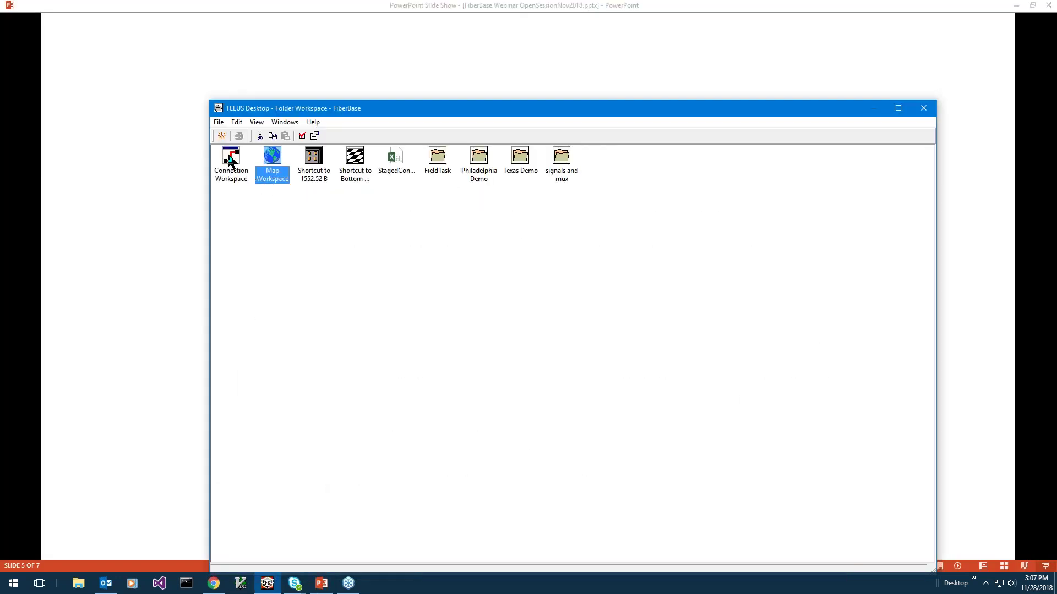
Step: Open the Philadelphia Demo folder, then the Buildout Philly connection snapshot inside it
click(476, 158)
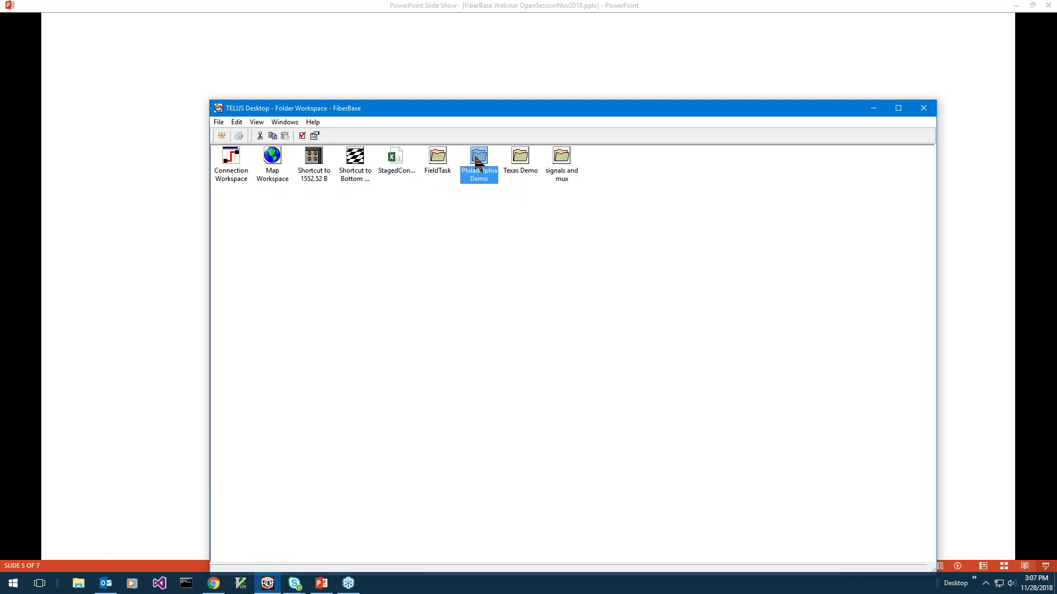
double_click(476, 158)
click(551, 65)
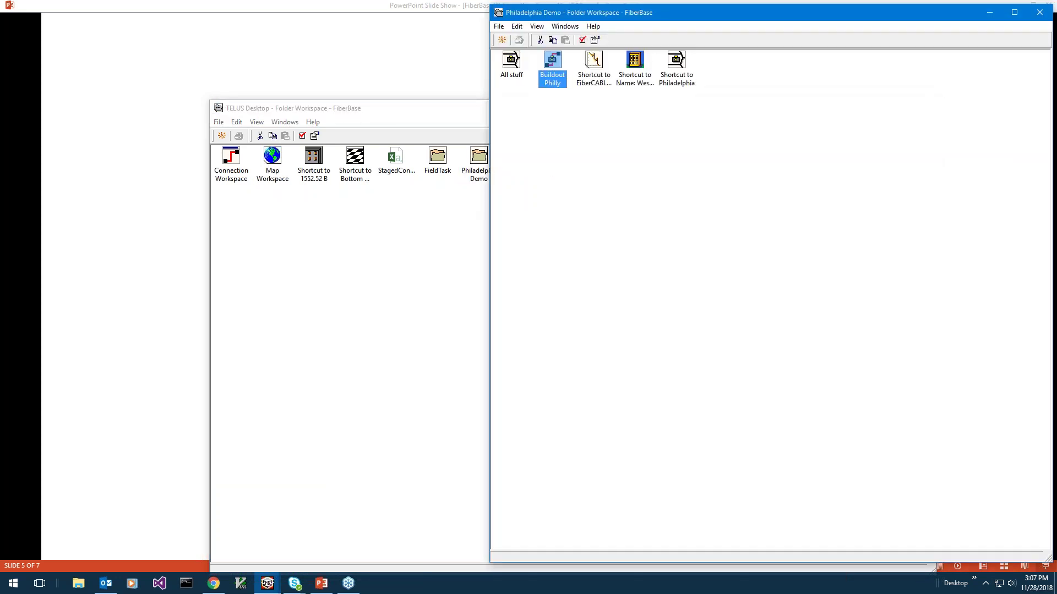
double_click(552, 62)
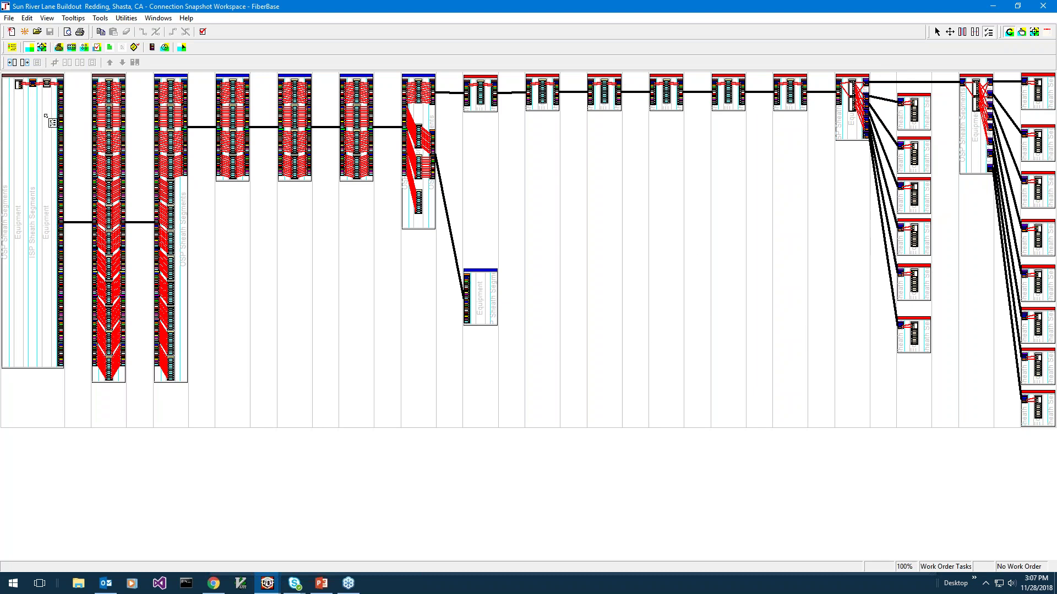
Step: Zoom to 600% and insert end-to-end connections for the Patch 1 to Highlands port
key(Escape)
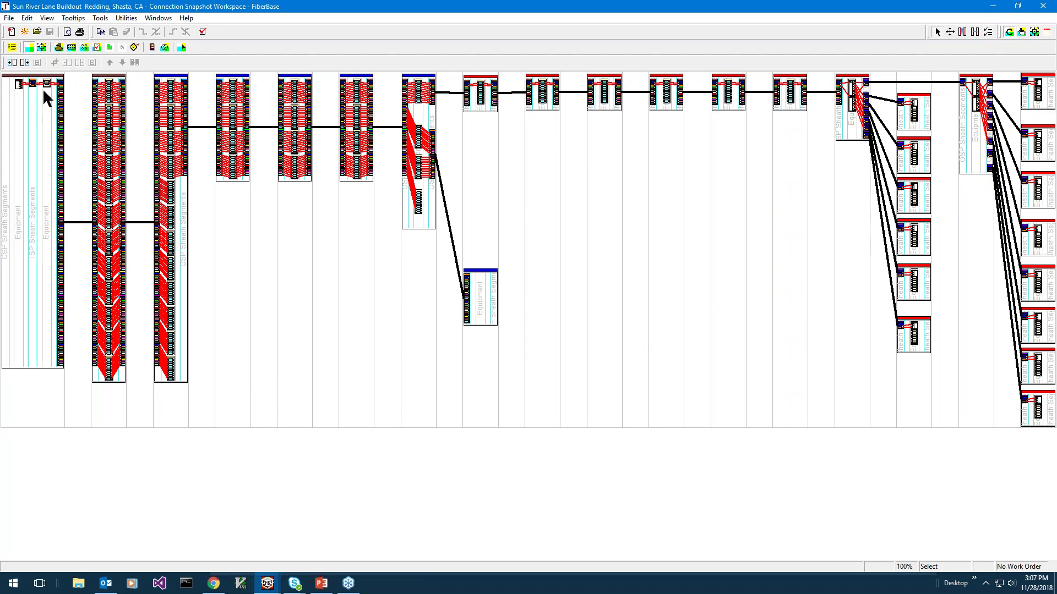
click(42, 81)
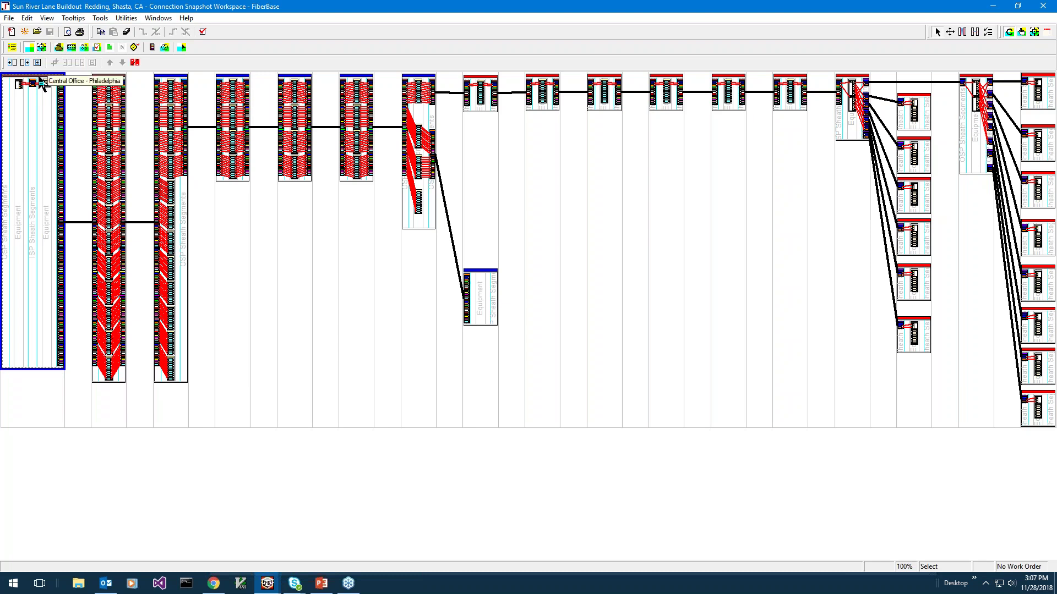
scroll(42, 82, up, 1)
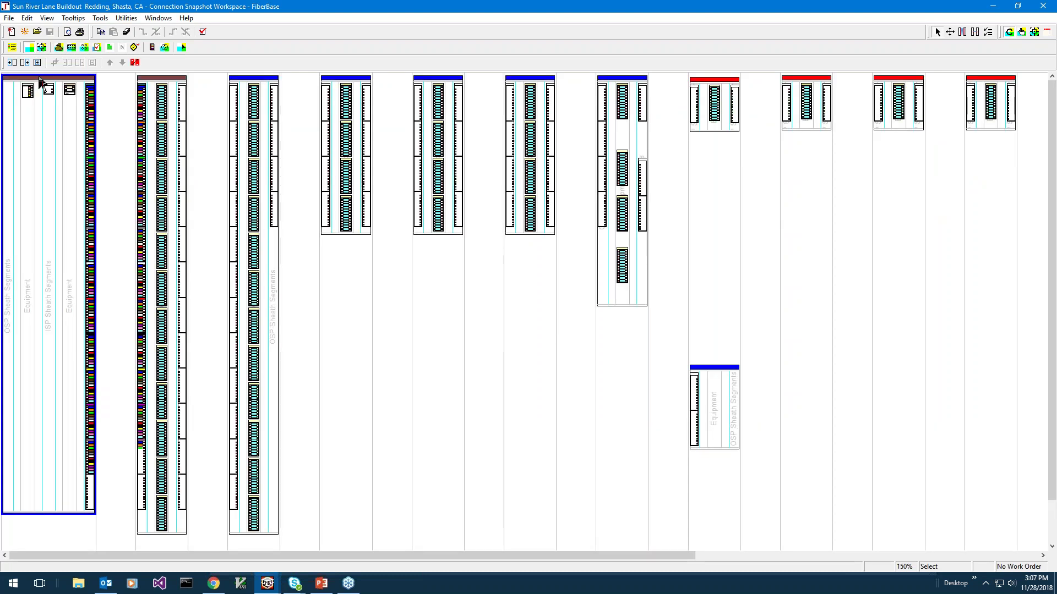
scroll(39, 83, up, 4)
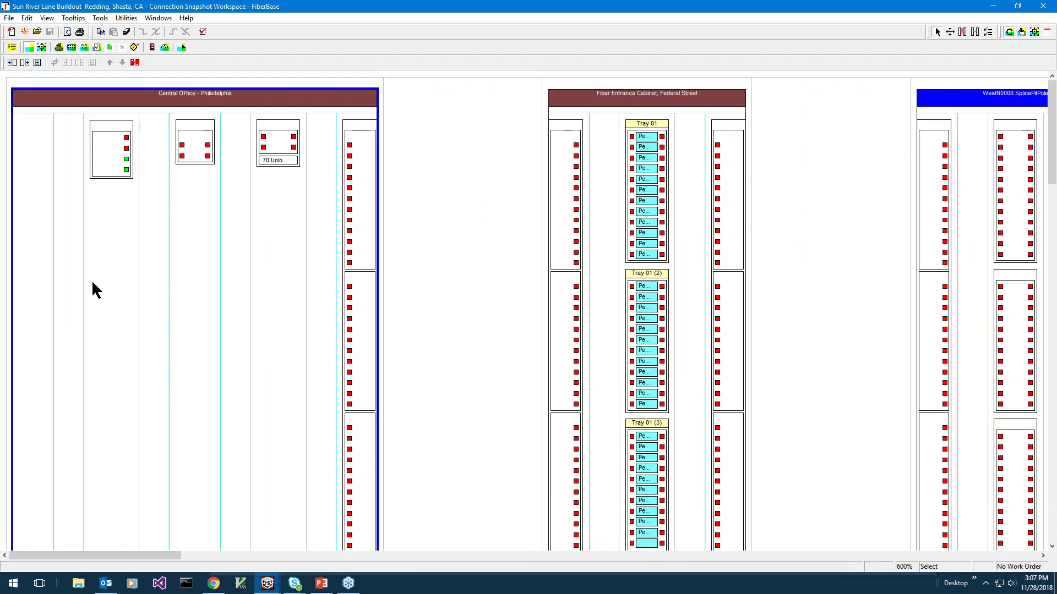
mouse_move(194, 159)
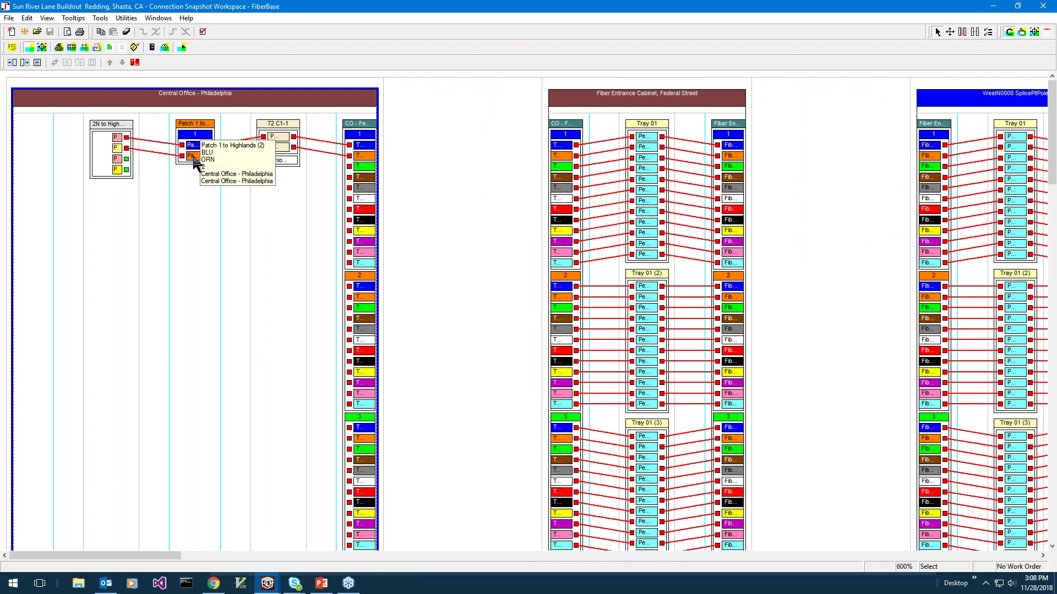
click(194, 159)
right_click(193, 159)
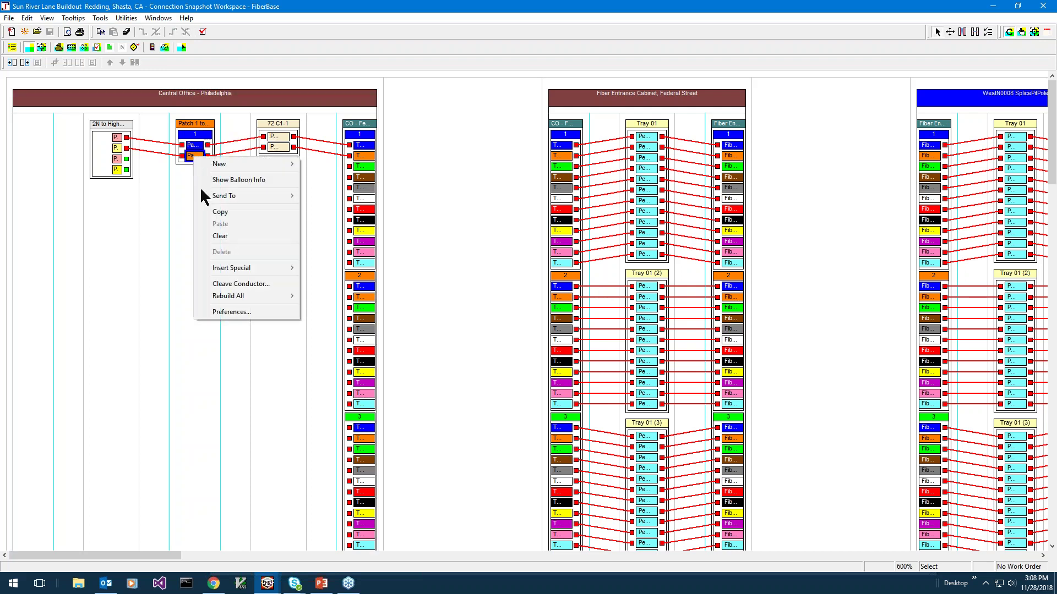
mouse_move(260, 268)
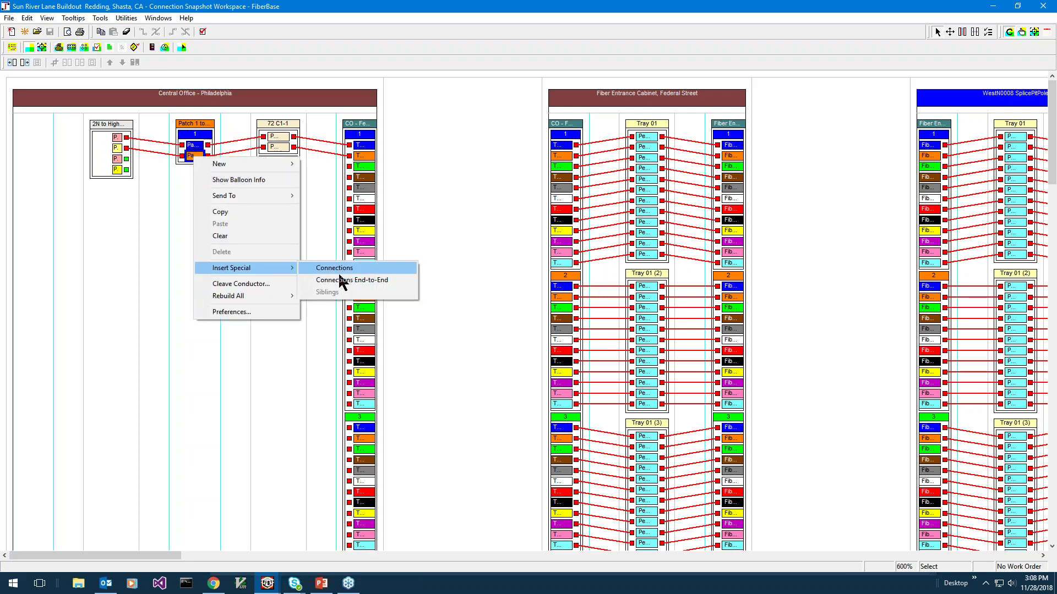
click(341, 281)
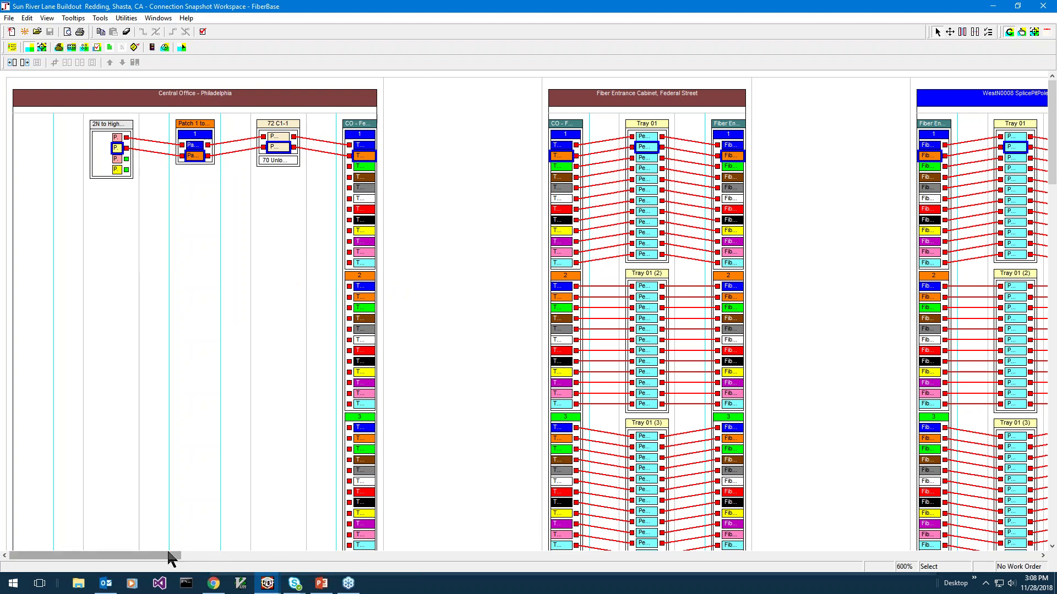
Step: Scroll the diagram back to its left edge and send it via File > Send To > Map Workspace
drag(168, 553, 310, 570)
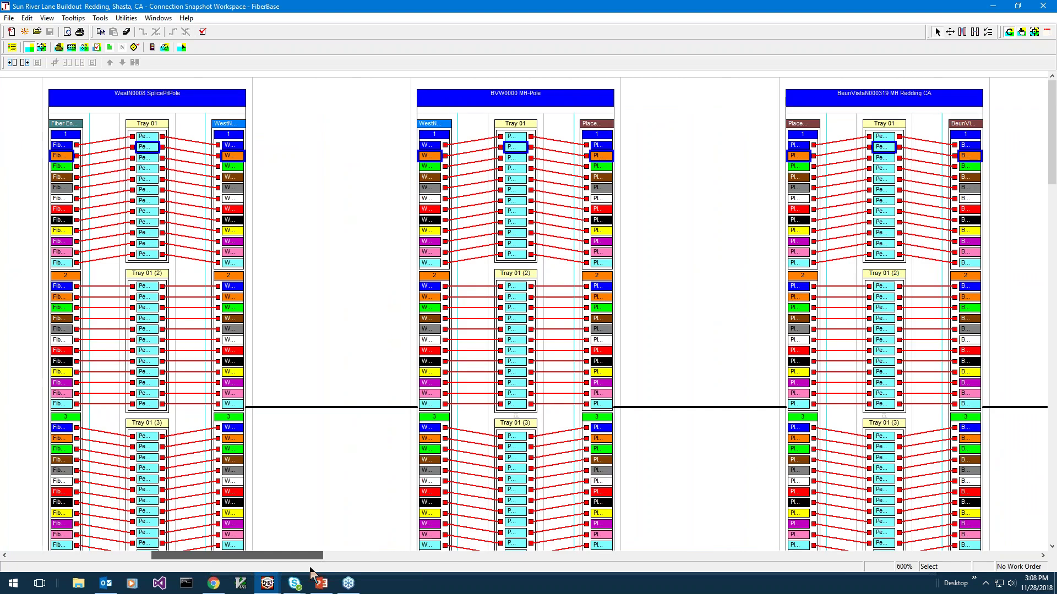
click(208, 557)
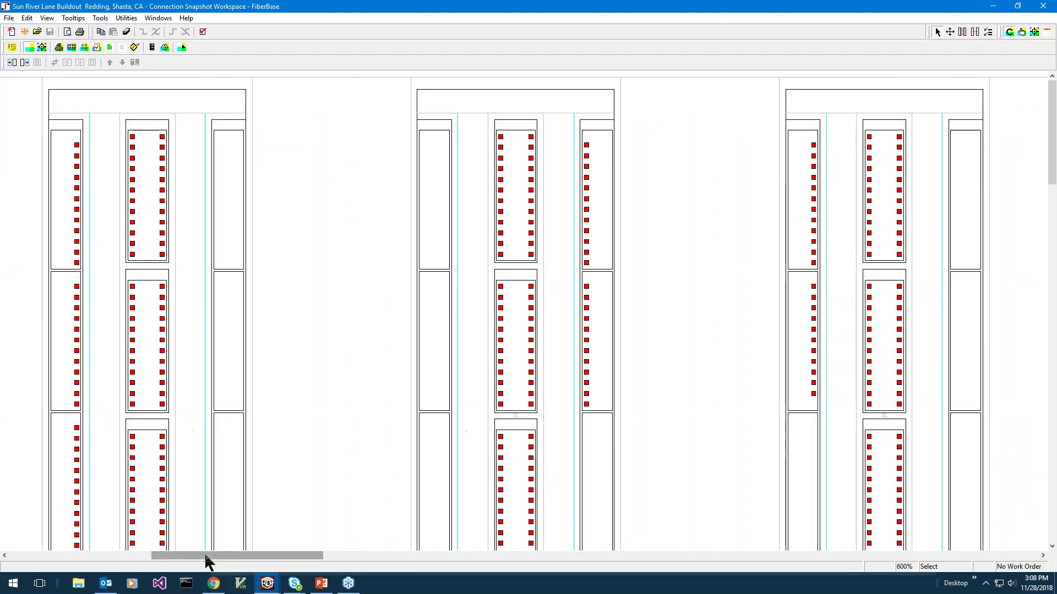
drag(207, 556, 32, 586)
click(10, 18)
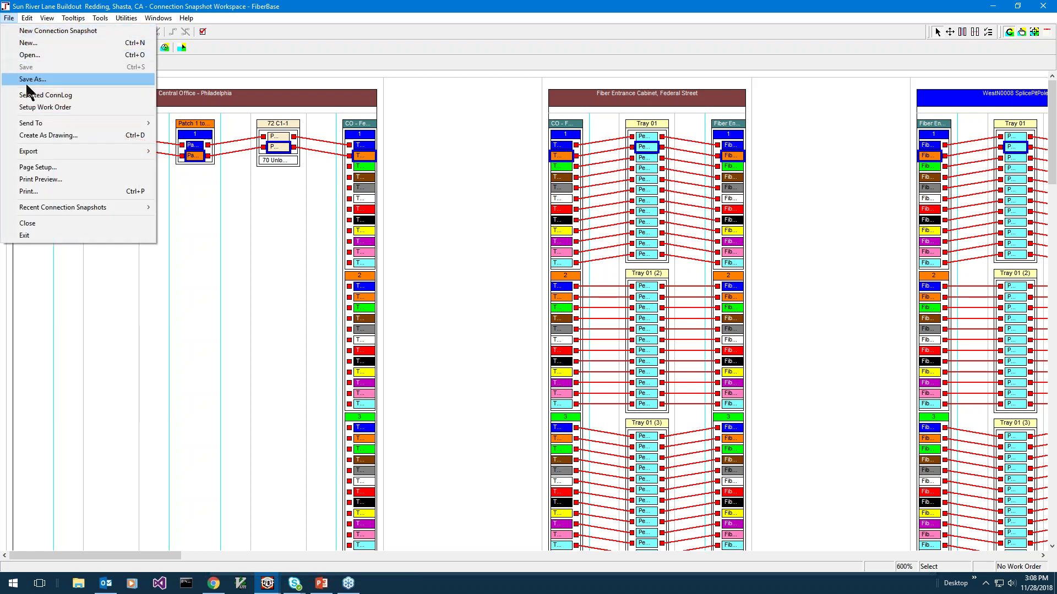
mouse_move(55, 124)
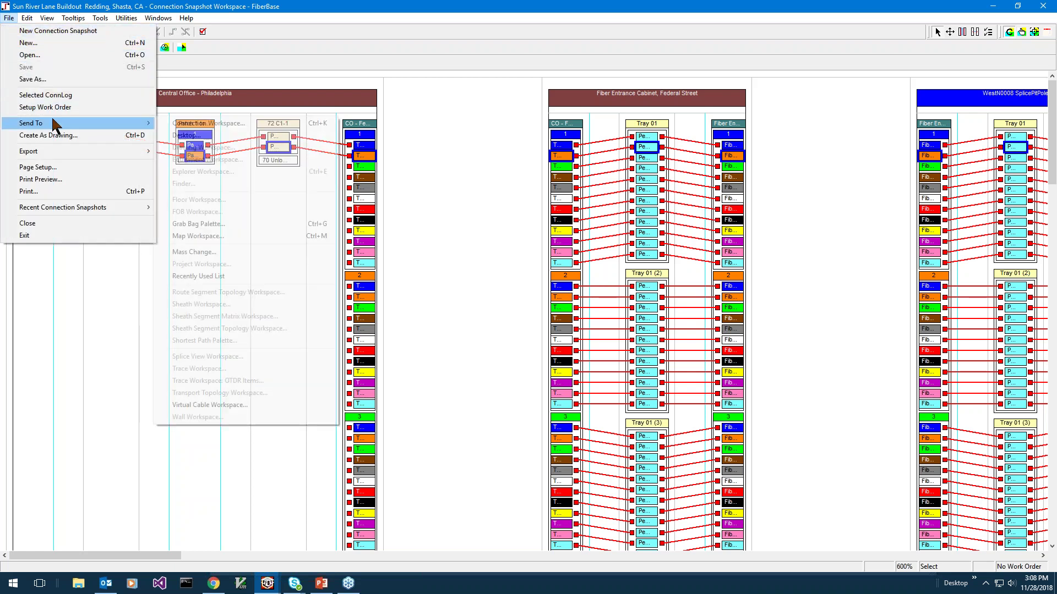
click(238, 235)
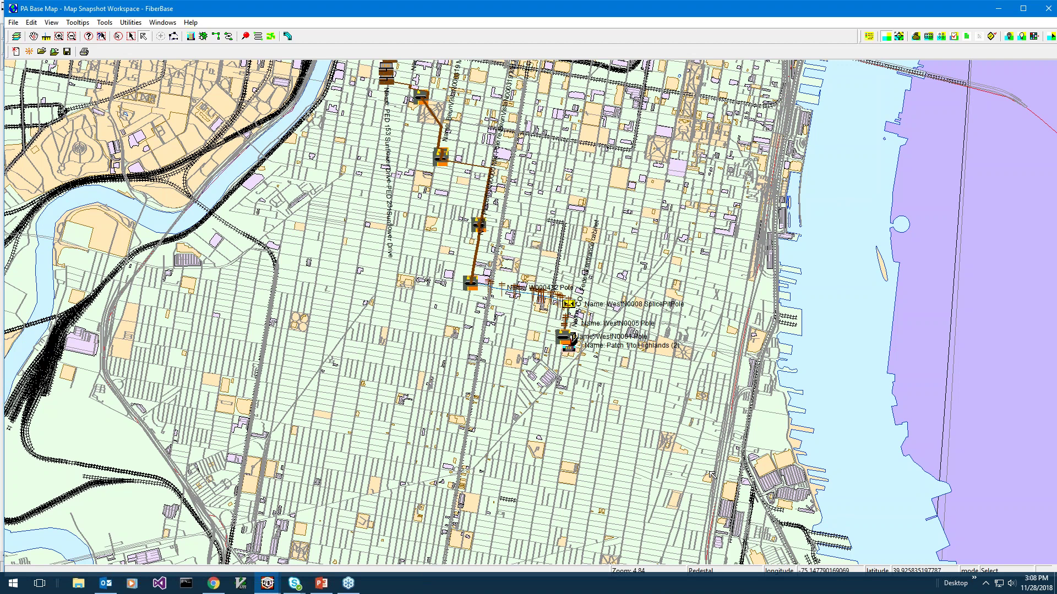
Step: Pan the map to re-centre the route, docking the map right and the connection snapshot left
key(space)
drag(402, 247, 434, 331)
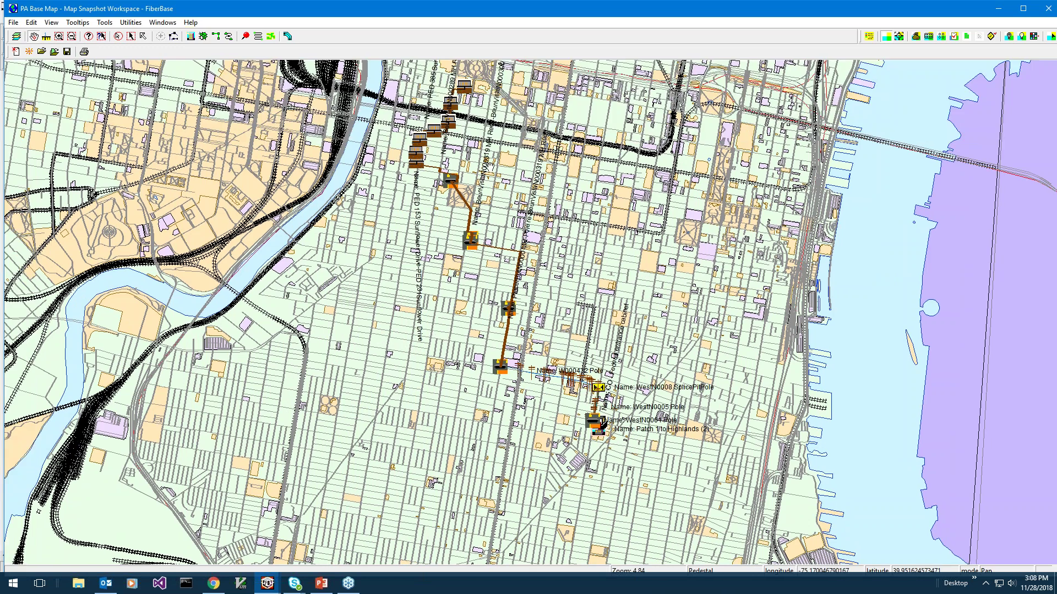
mouse_move(600, 433)
double_click(641, 10)
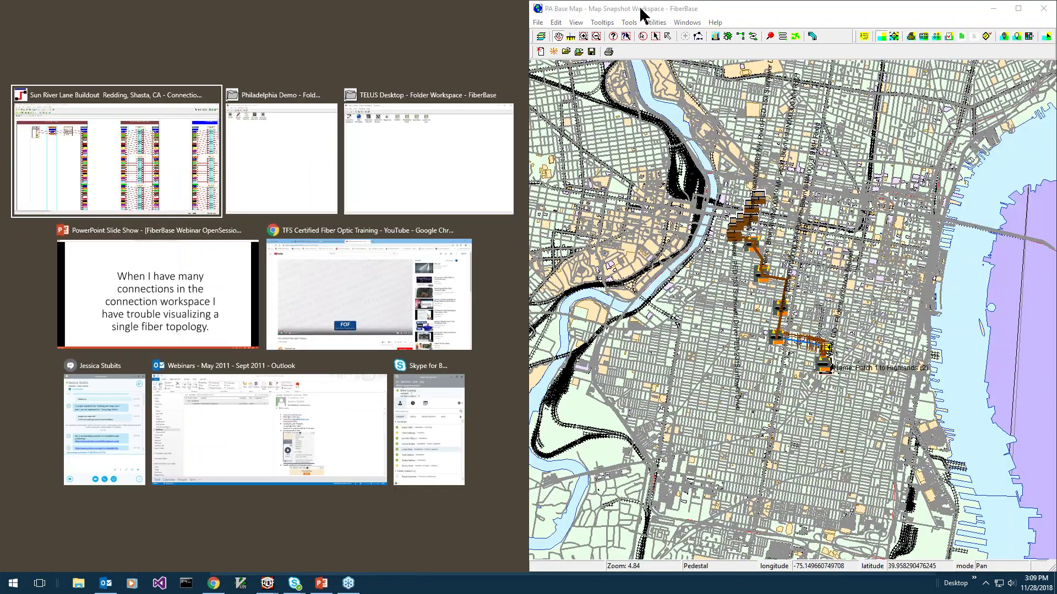
click(105, 177)
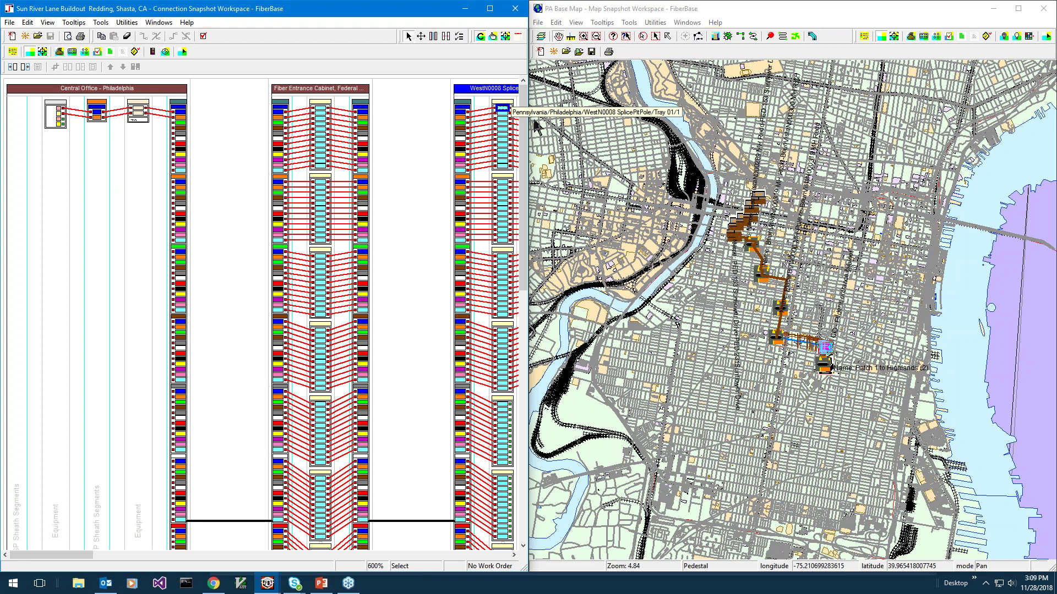
Step: Select fibres at WestN0008 and BVW0000's top fibre to highlight them on the map
click(826, 347)
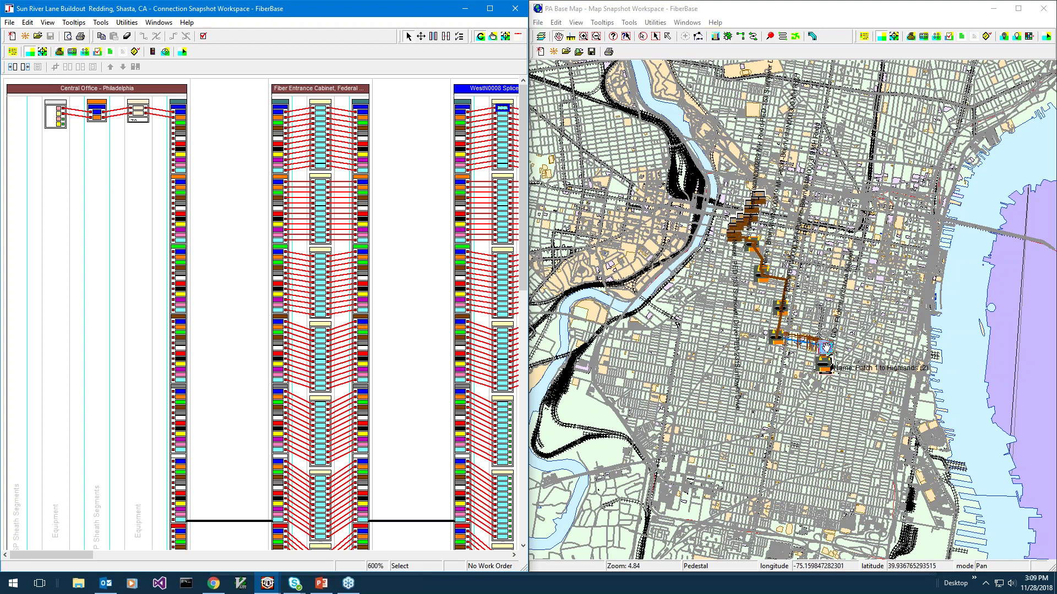
click(469, 110)
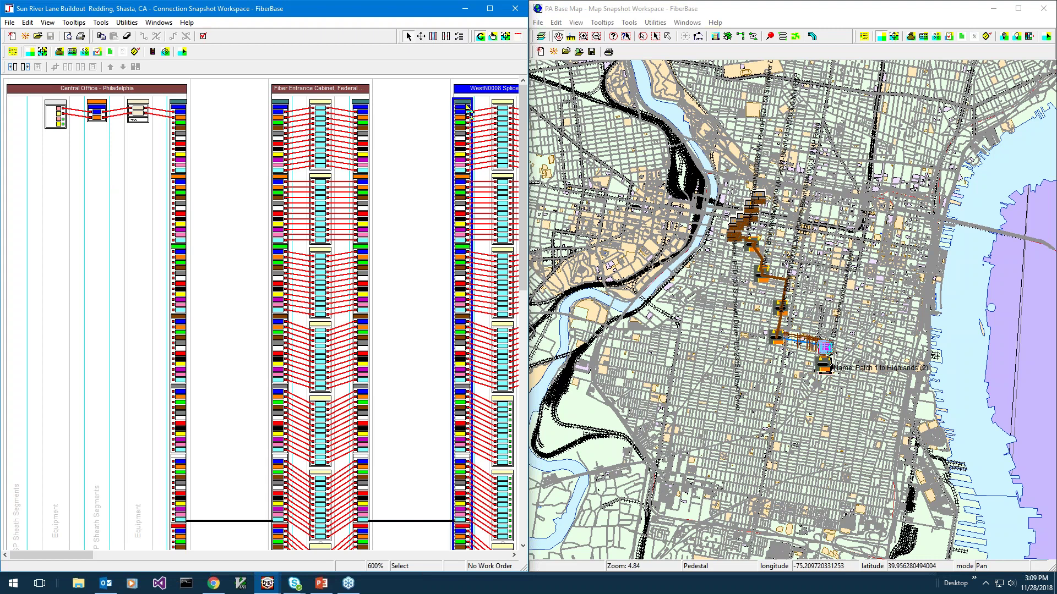
drag(81, 560, 144, 529)
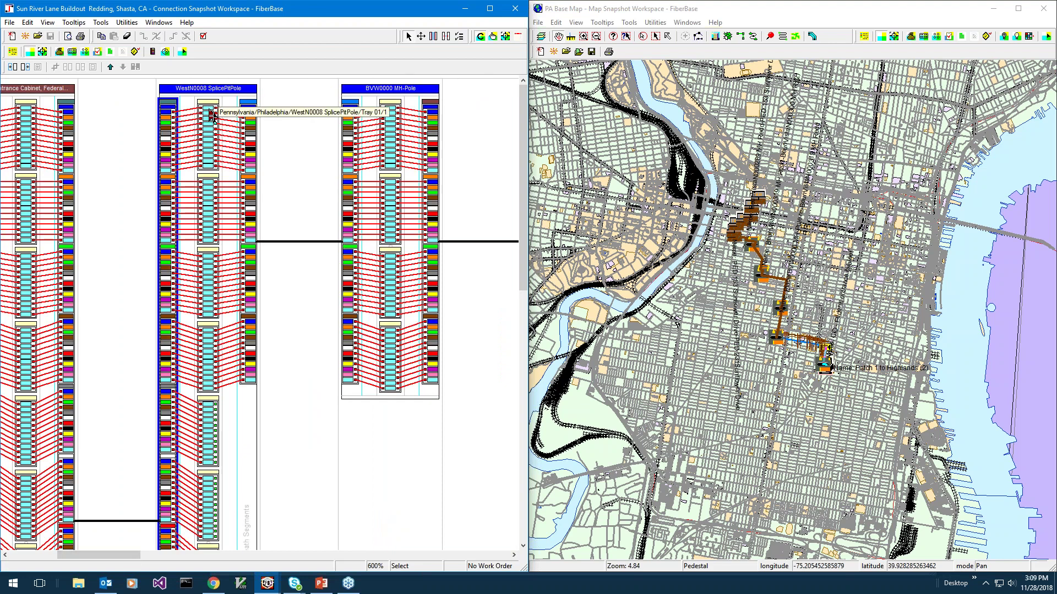
click(212, 114)
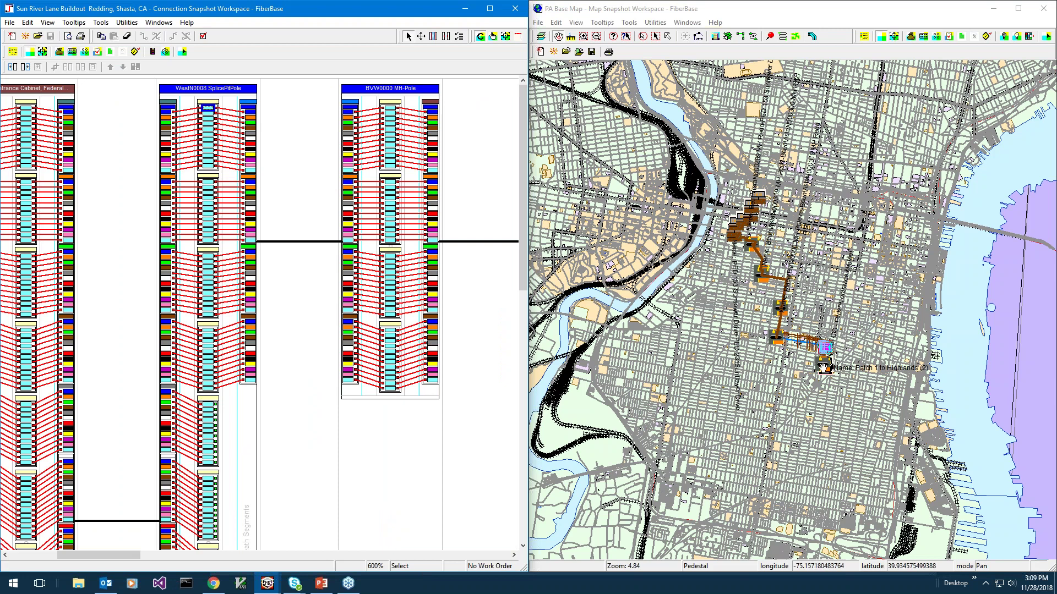
drag(349, 110, 355, 120)
click(350, 113)
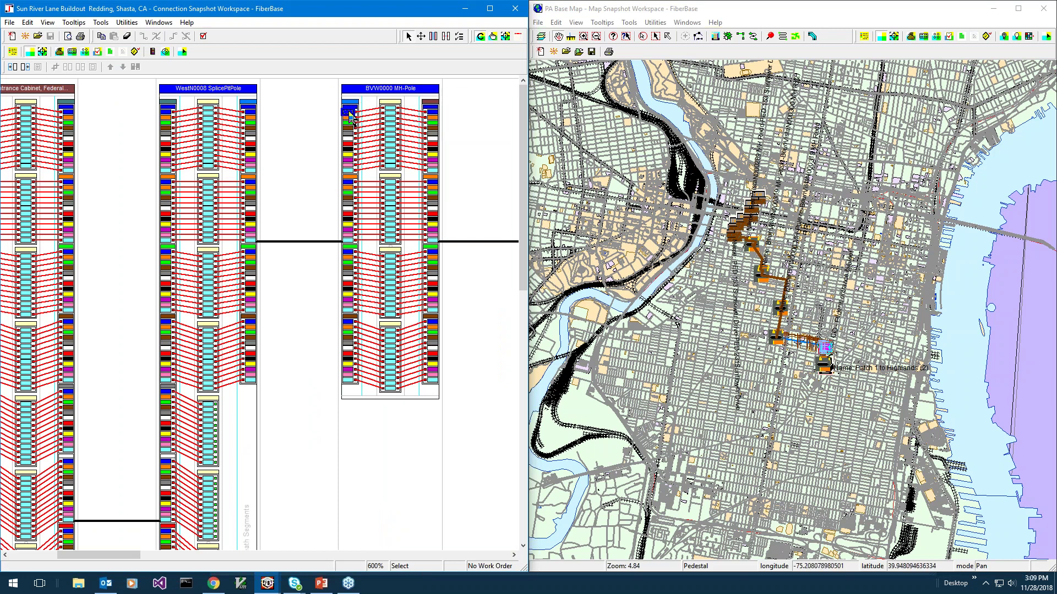
Step: Maximize the snapshot, scroll fully left, and open the orange Central Office patch port's transport topology
double_click(387, 17)
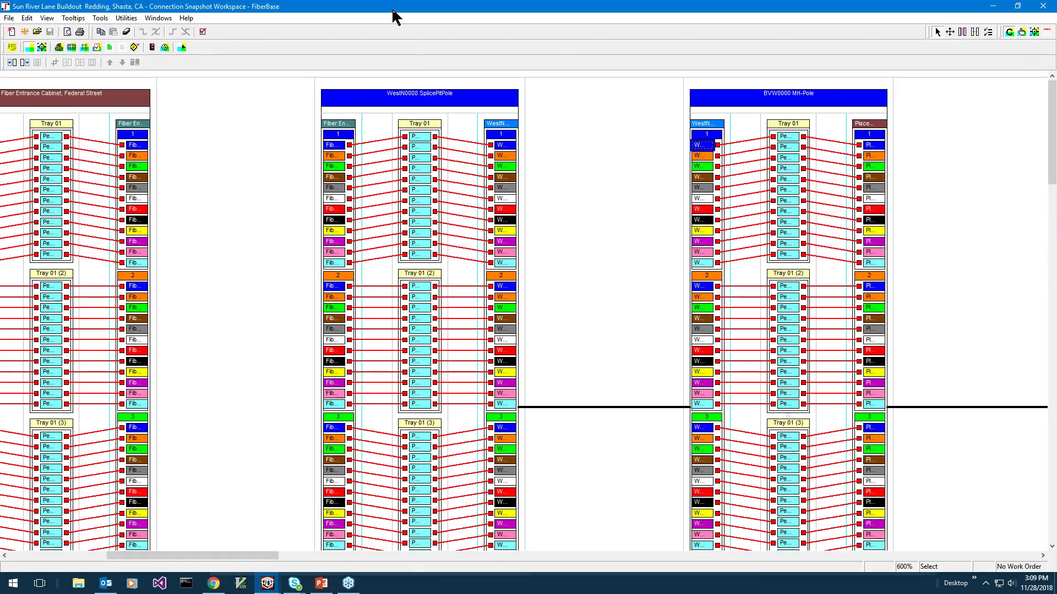
click(229, 556)
drag(229, 557, 49, 544)
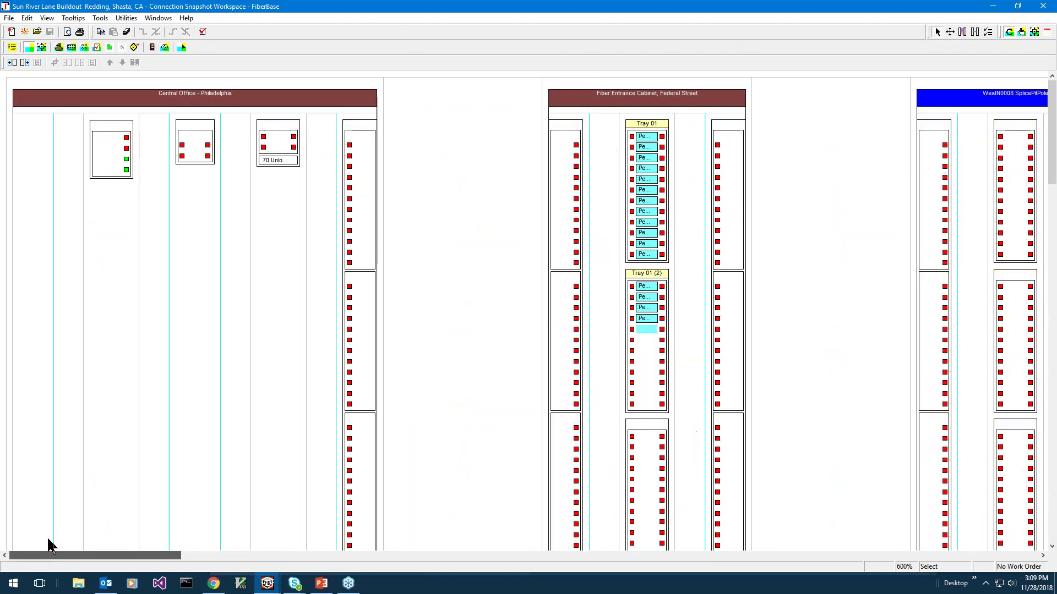
click(195, 160)
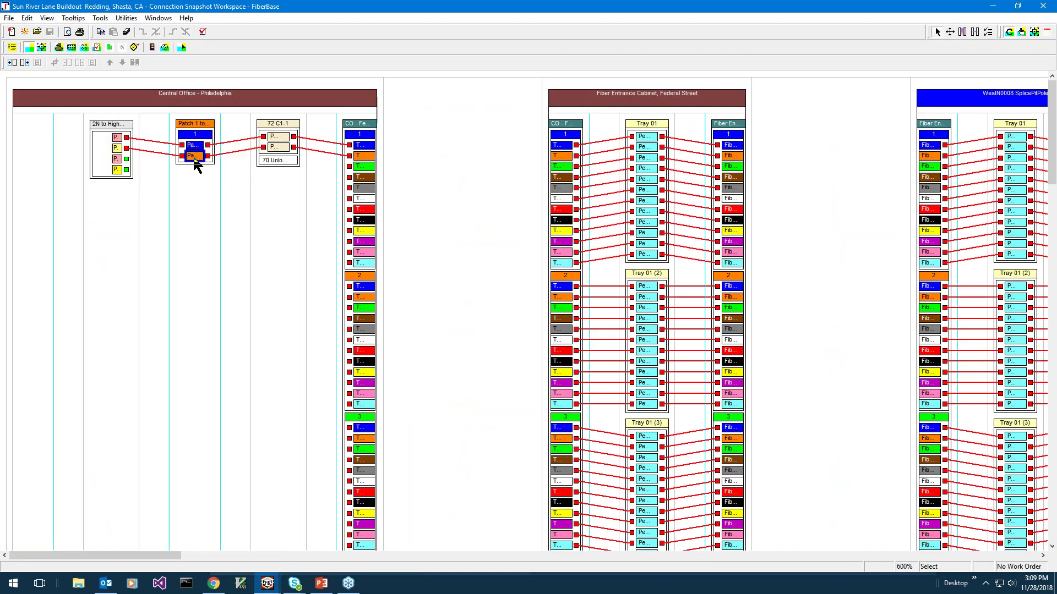
double_click(195, 159)
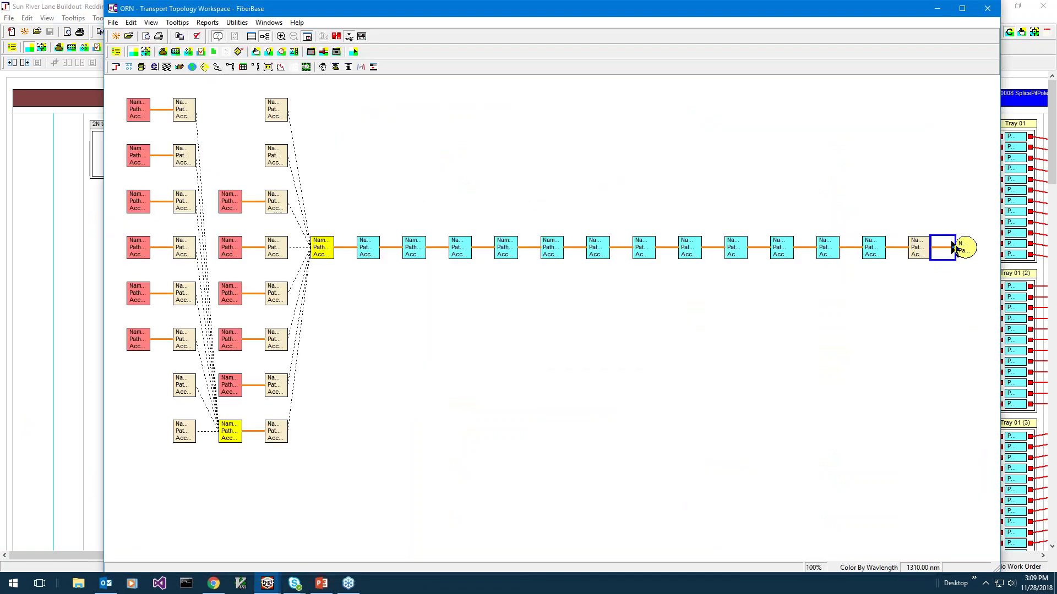
Step: View the Recv - A receiver details and mirror the topology diagram left-to-right
click(935, 245)
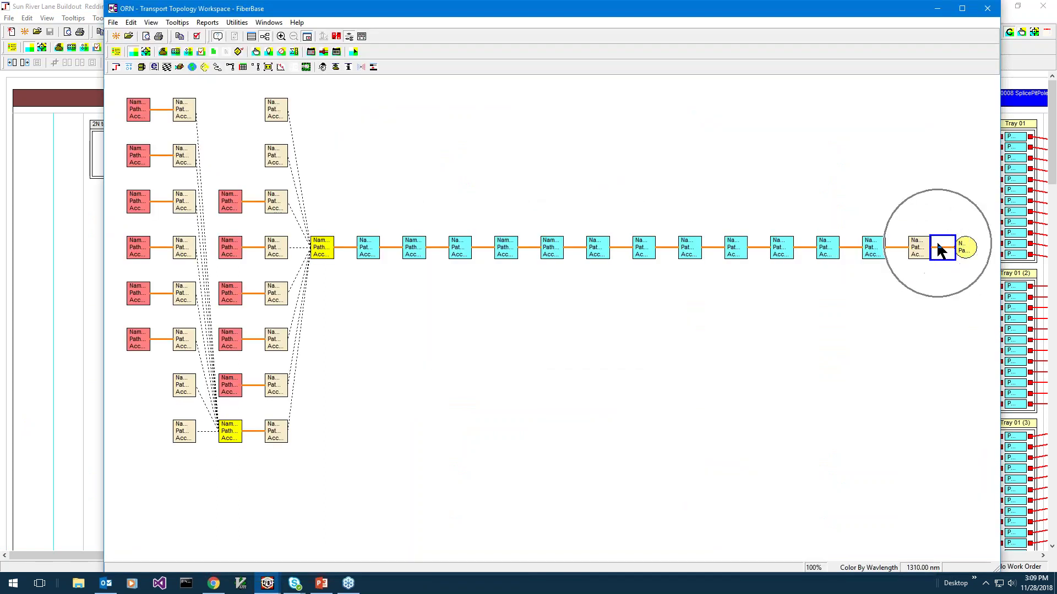
click(968, 252)
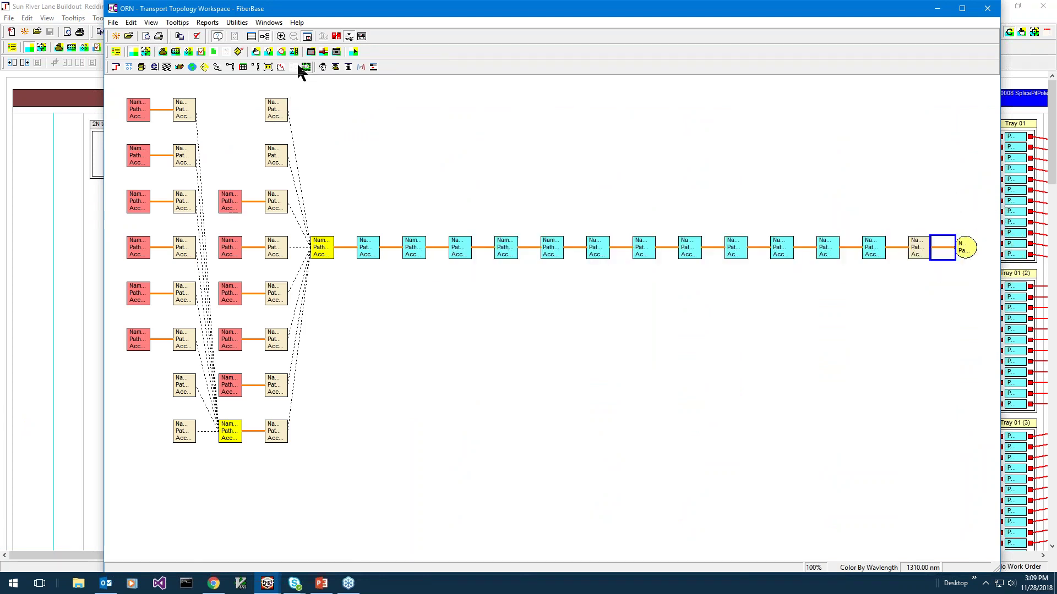
click(336, 38)
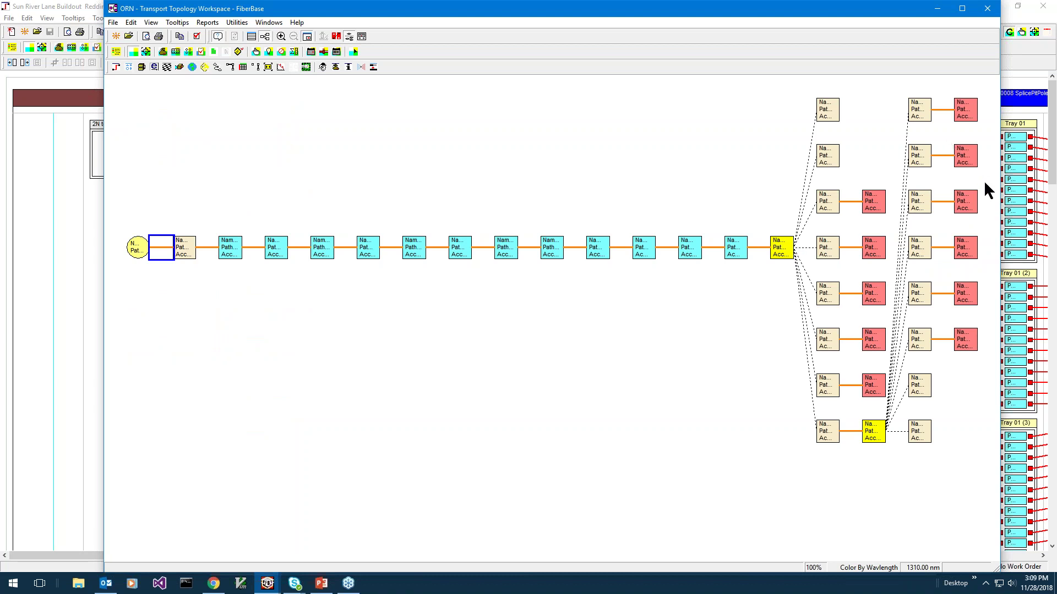
Step: Select the mirrored Recv - A node, then close the Transport Topology window and minimize FiberBase
click(136, 250)
click(997, 10)
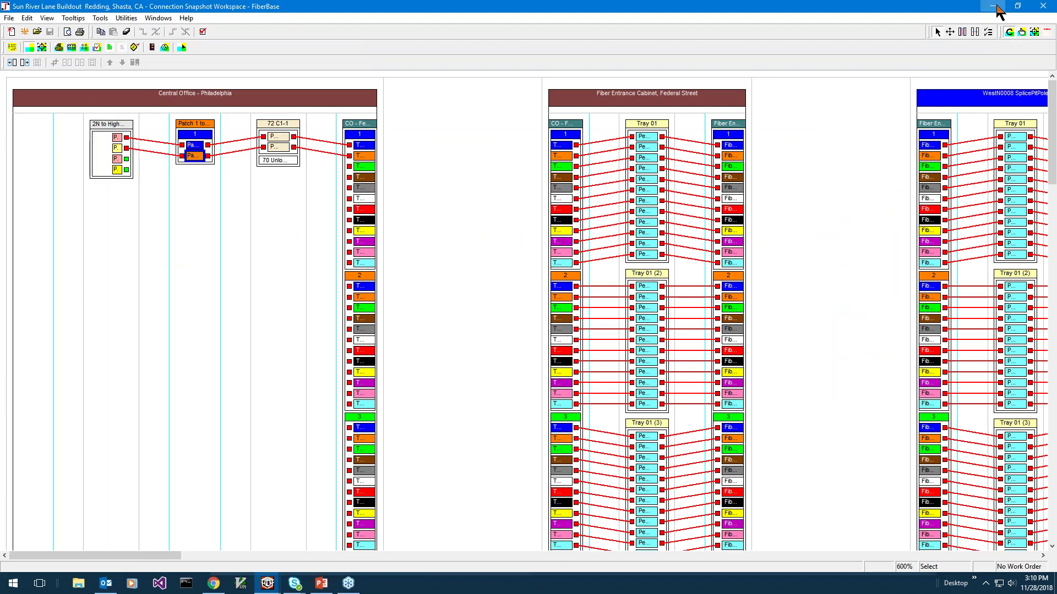
click(995, 6)
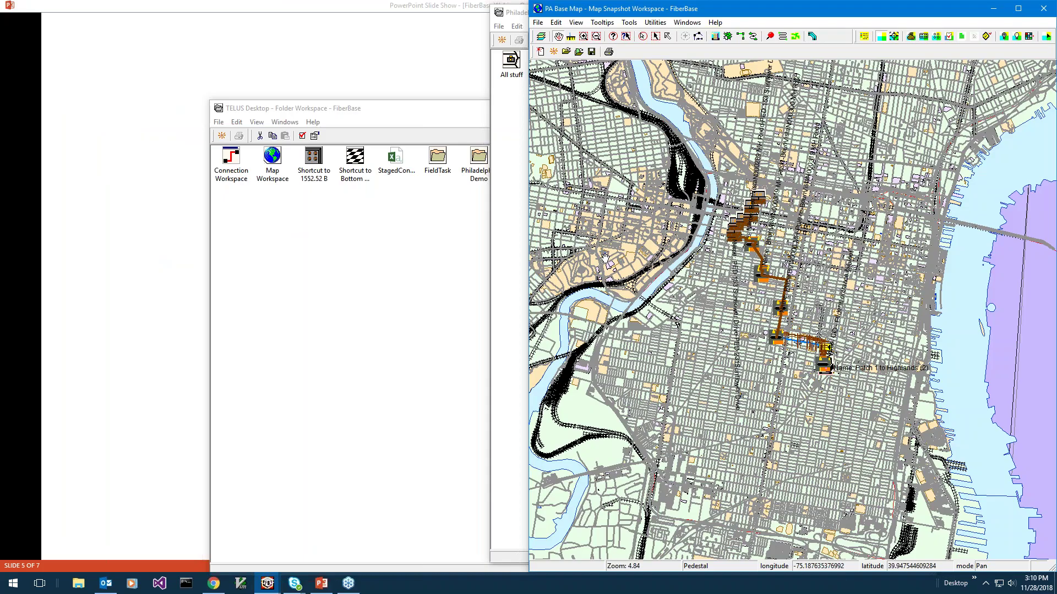
Step: Bring the PowerPoint slideshow to slide 6, the question on changing LeasedTo ownership for a transport topology
click(156, 368)
click(156, 368)
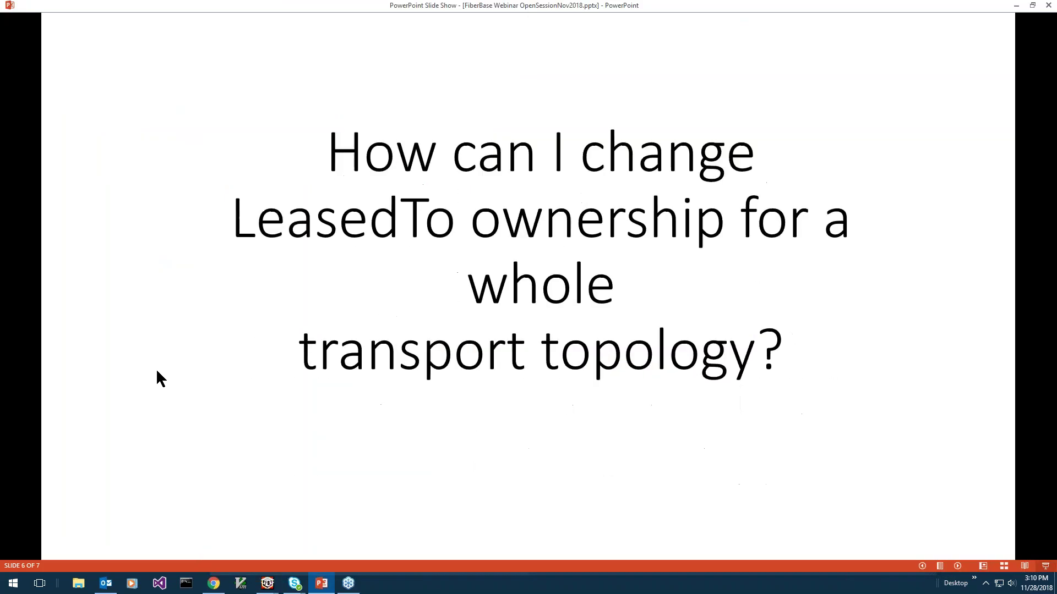
click(157, 369)
key(Left)
mouse_move(265, 588)
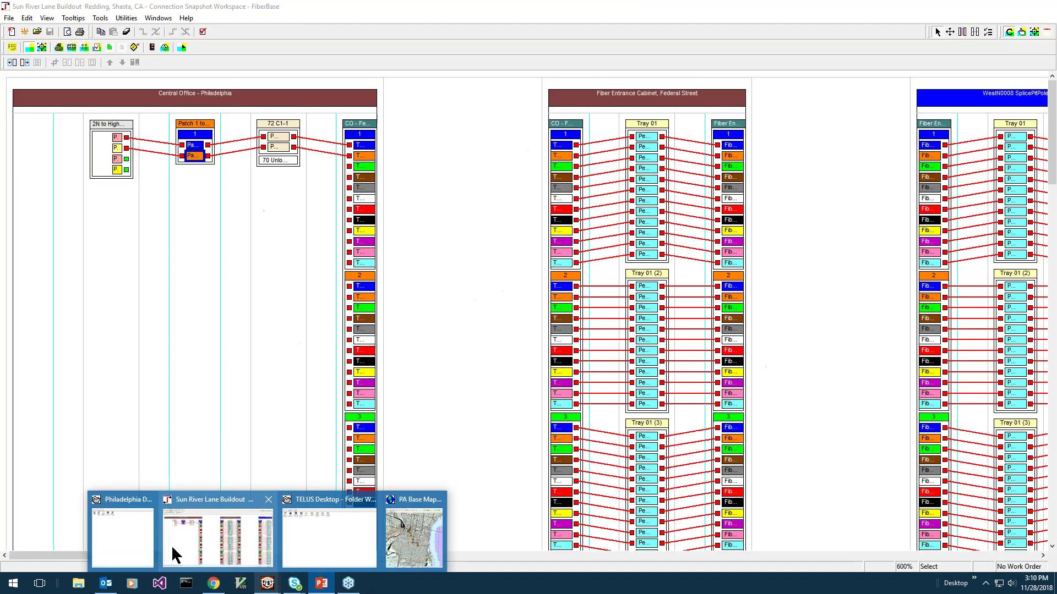
Step: Maximize the ORN transport topology workspace and flip the diagram so the receiver sits at left
click(170, 547)
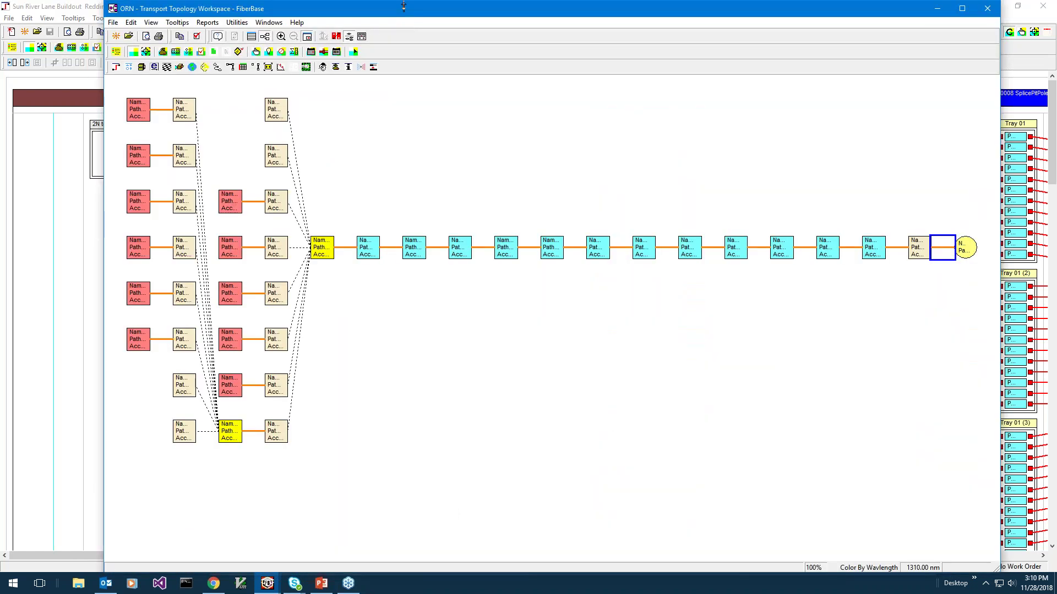
double_click(401, 7)
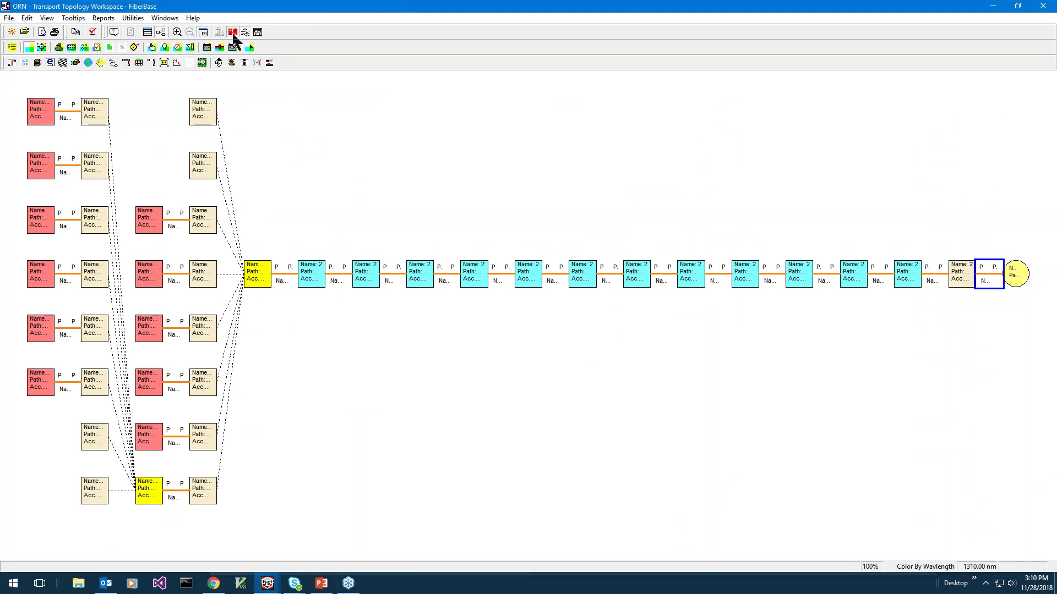
click(233, 33)
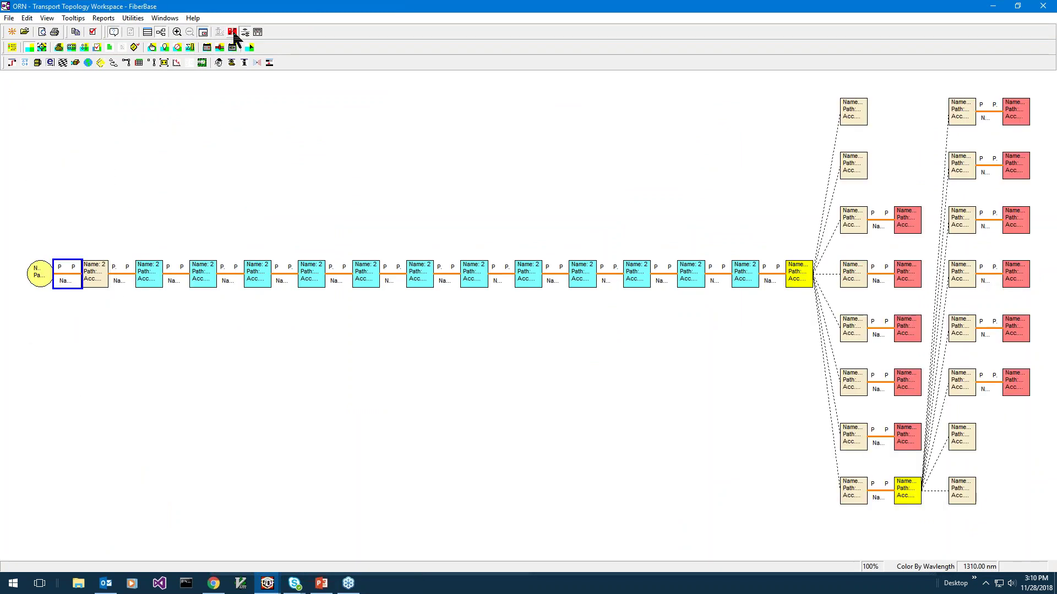
click(234, 33)
click(234, 34)
Step: Box-select all ports and conductors along the main transport path
click(52, 18)
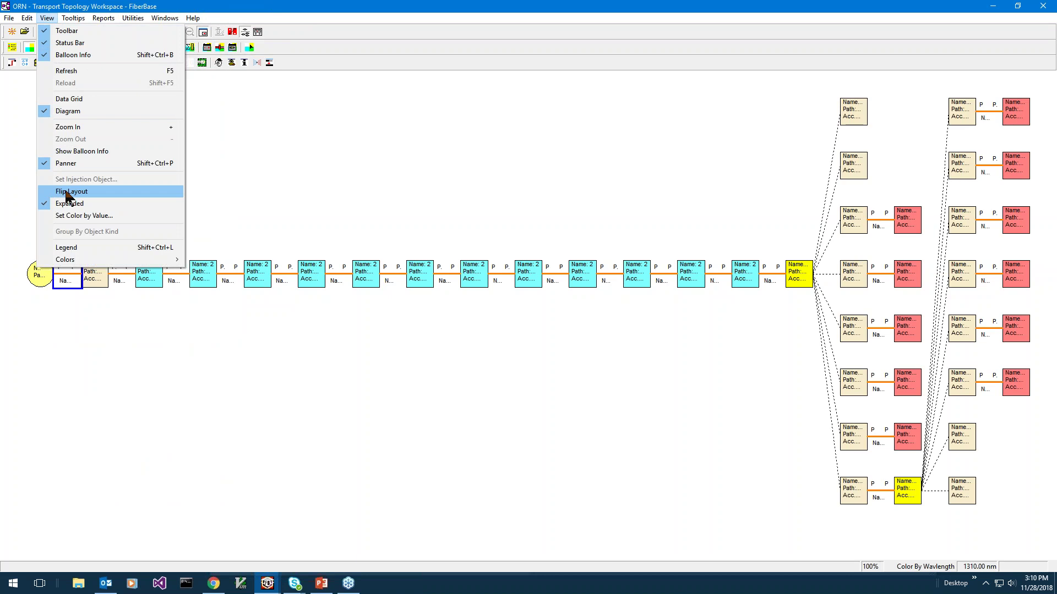
click(550, 164)
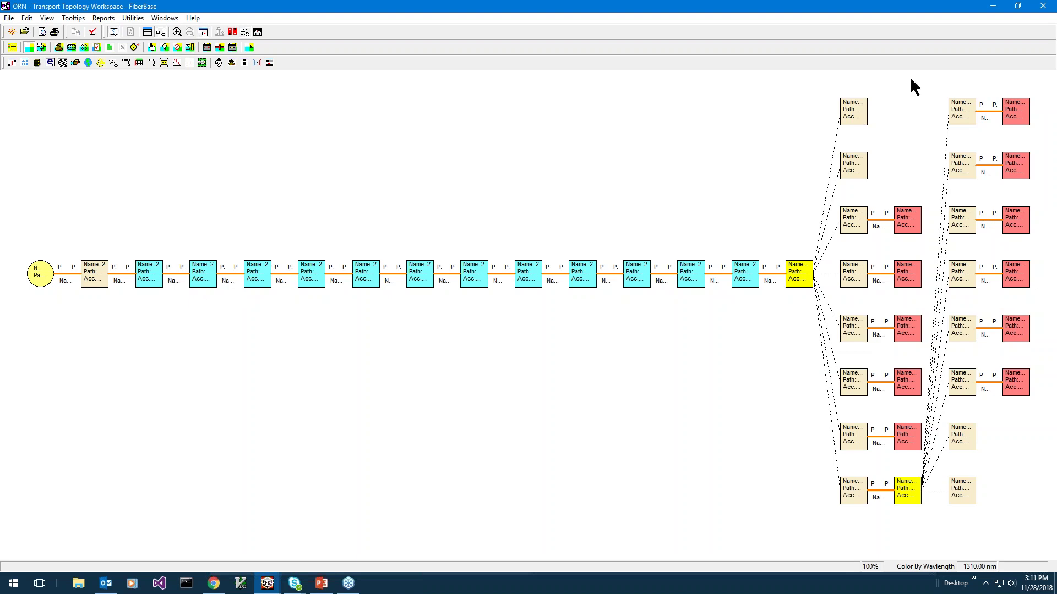
drag(25, 226, 783, 330)
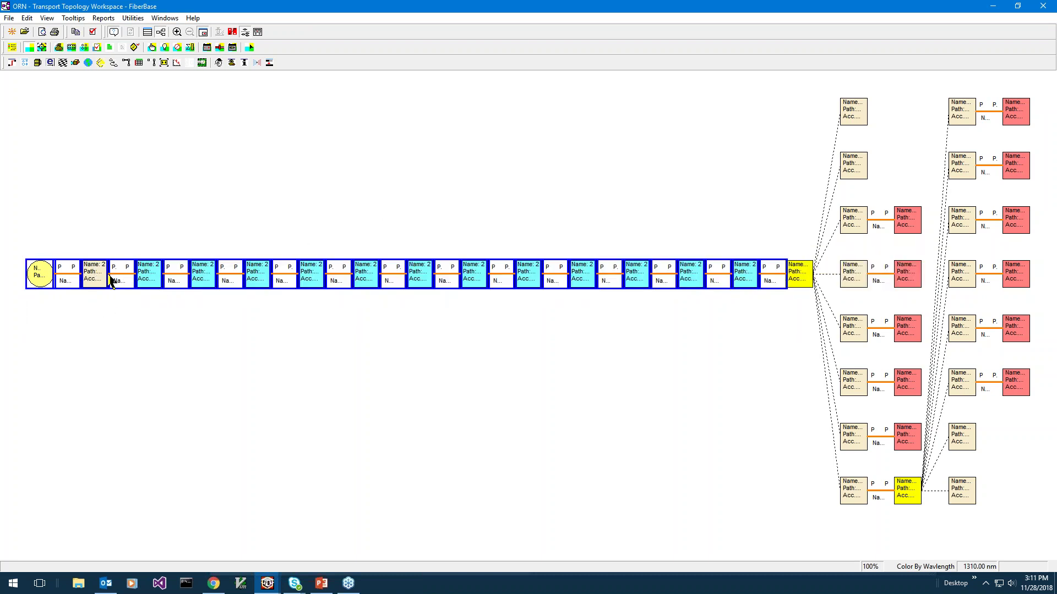
Step: Start a Send To > Mass Change of the Leased To attribute on the 28 selected objects
click(10, 19)
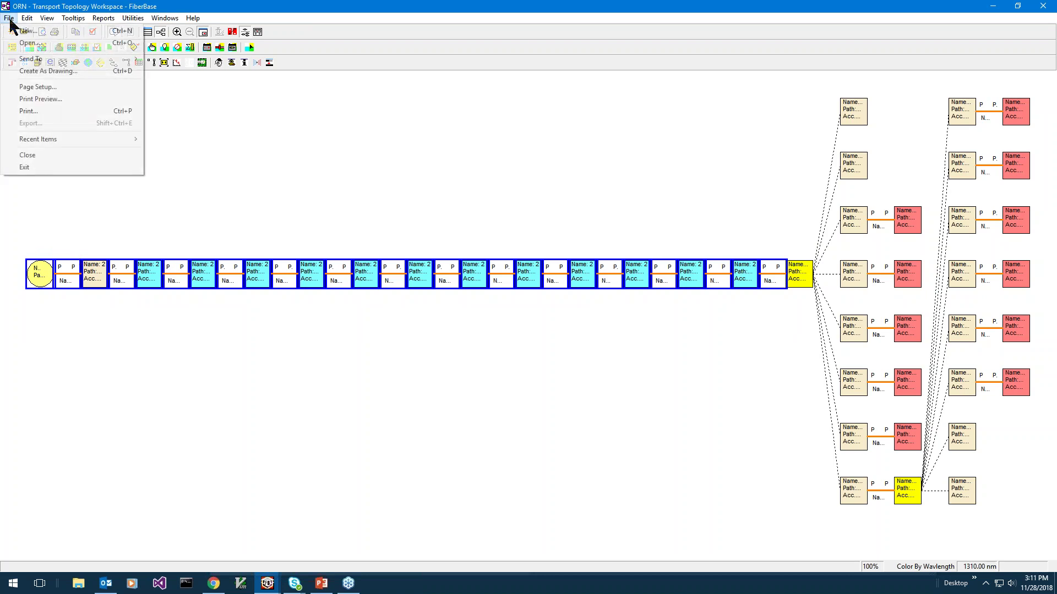
mouse_move(80, 60)
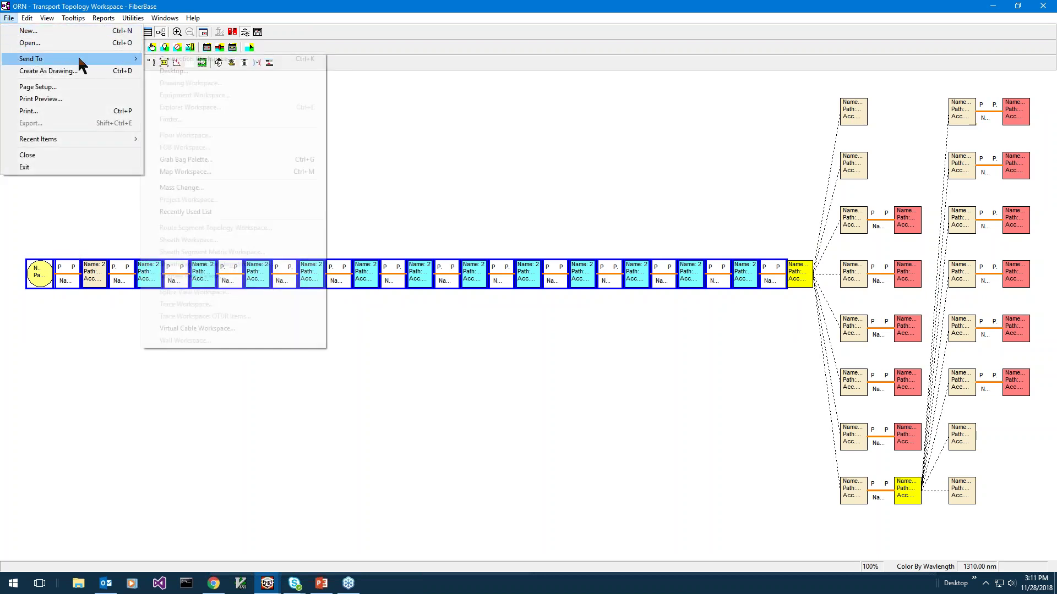
click(196, 188)
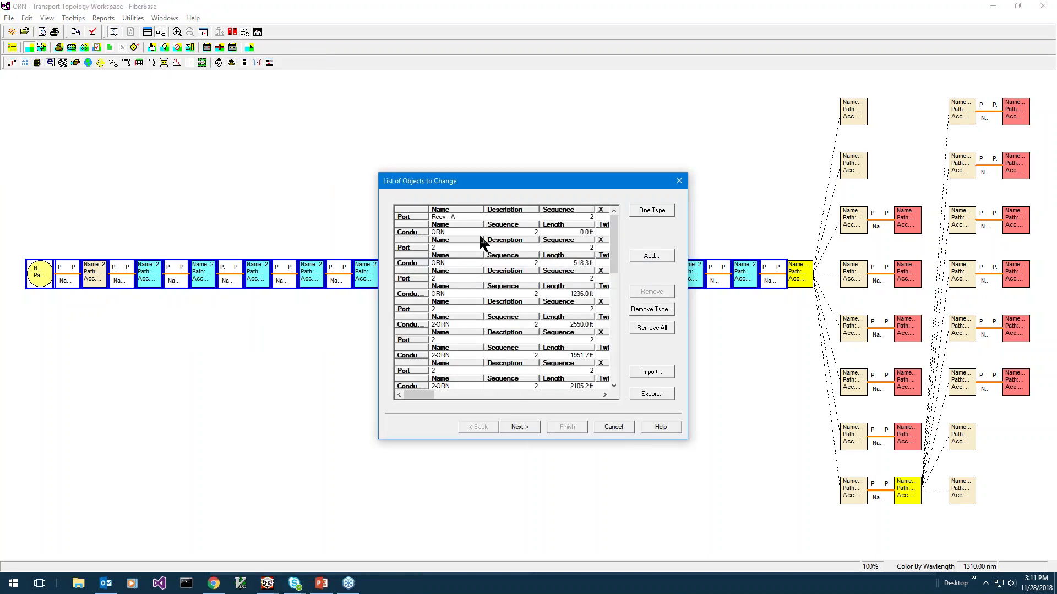
click(520, 427)
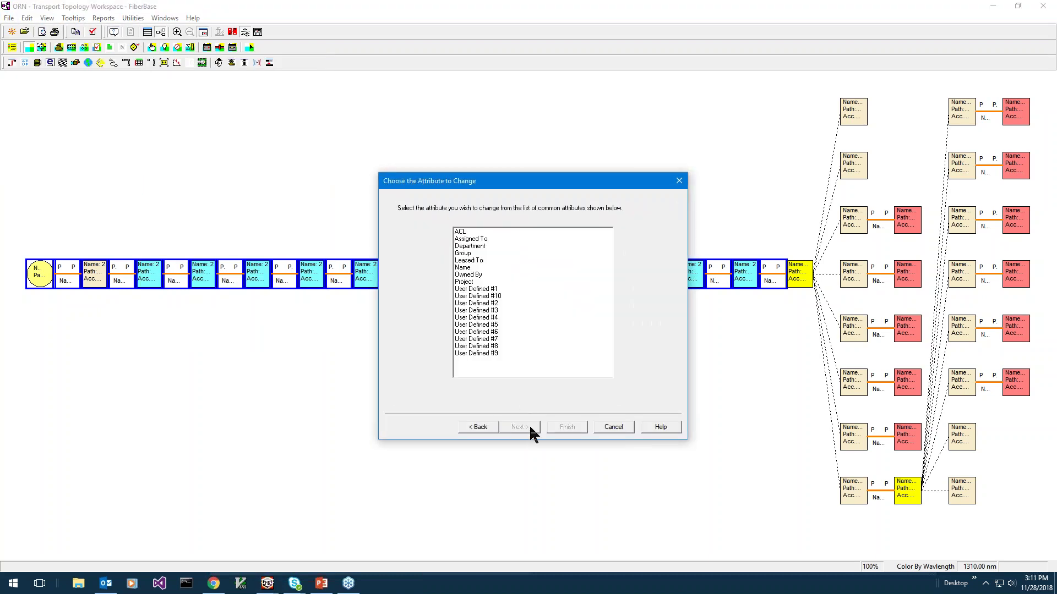
click(458, 261)
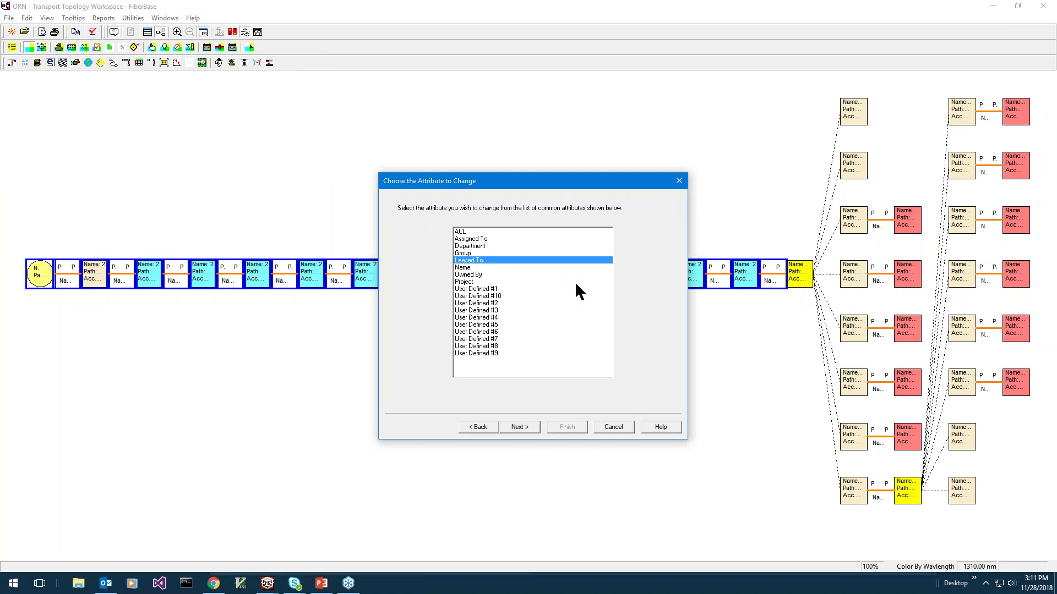
click(519, 427)
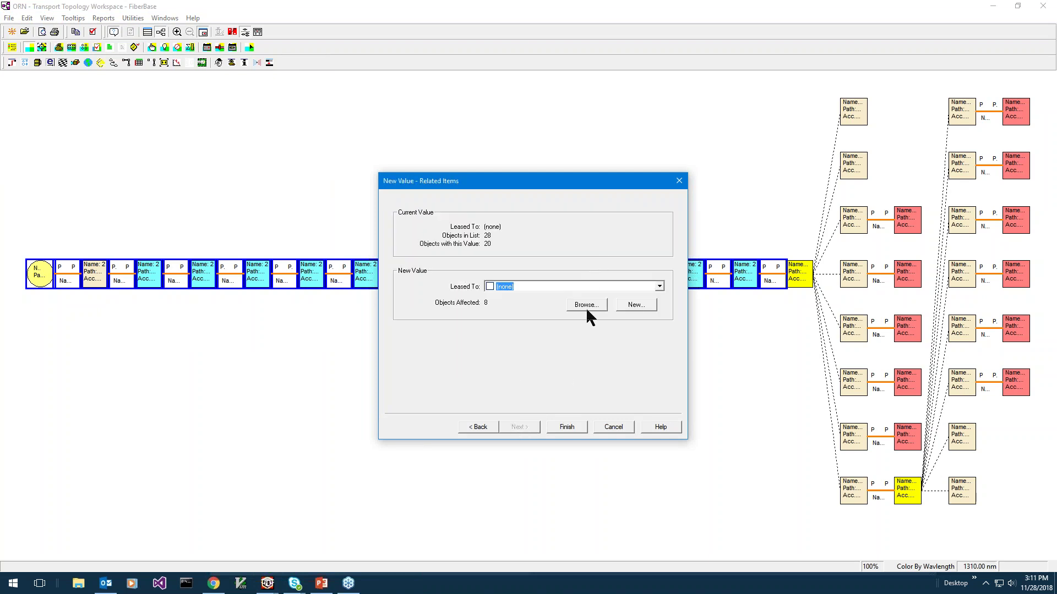
Step: Skip the existing businesses and start defining a new Leased To business
click(659, 287)
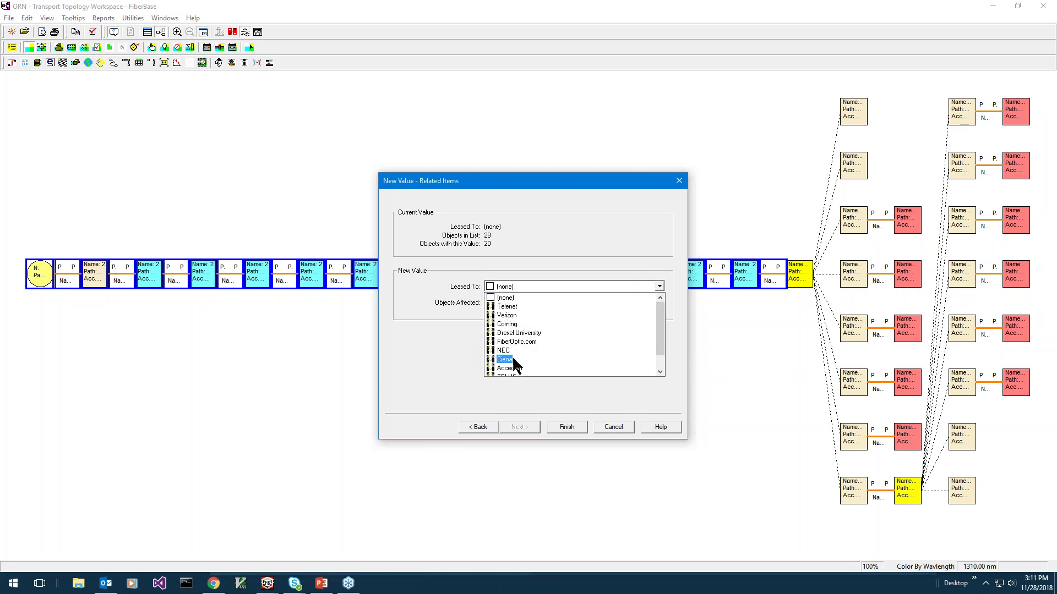
click(588, 259)
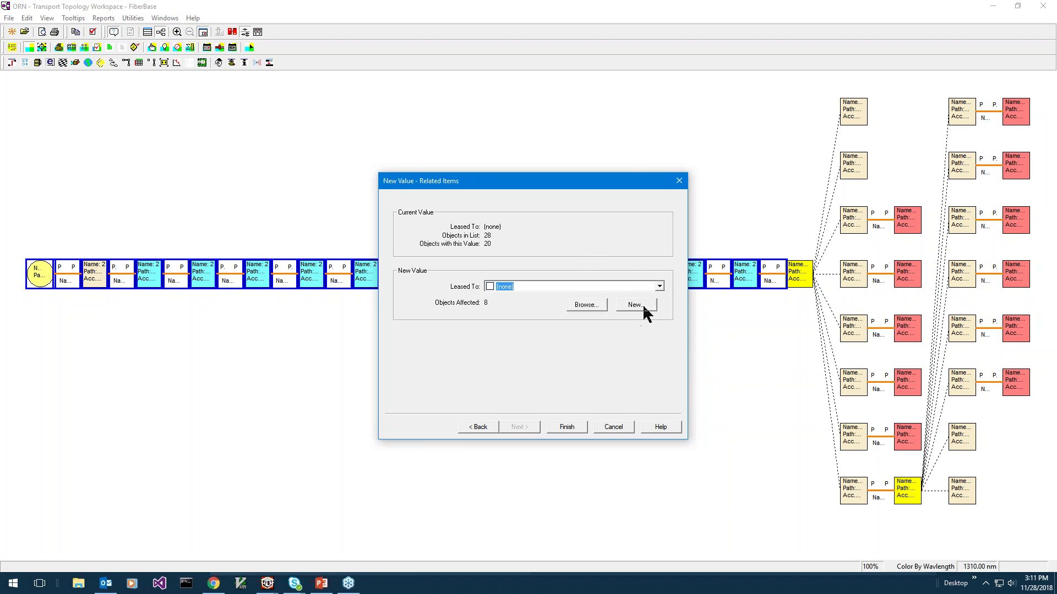
click(638, 306)
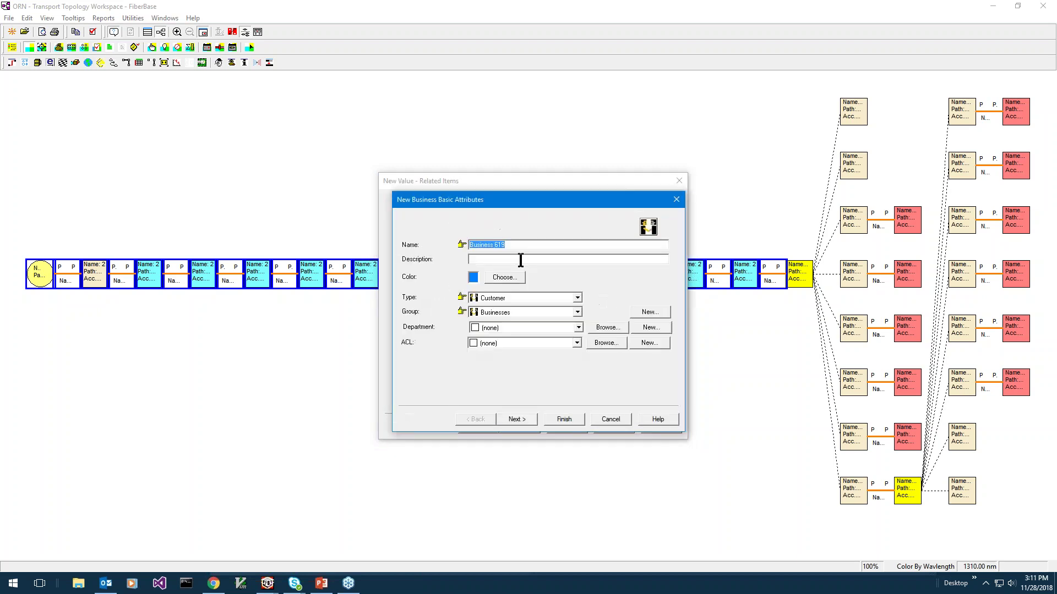
Step: Create the business 'Business Leased To' and apply it as Leased To to all 28 path objects
click(527, 244)
click(572, 421)
click(572, 429)
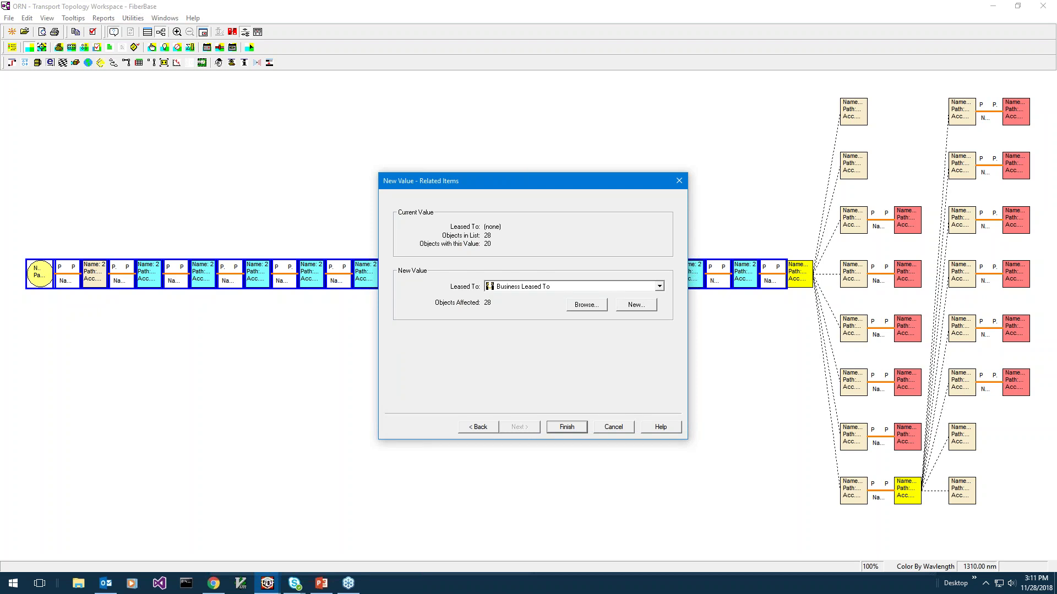
click(158, 278)
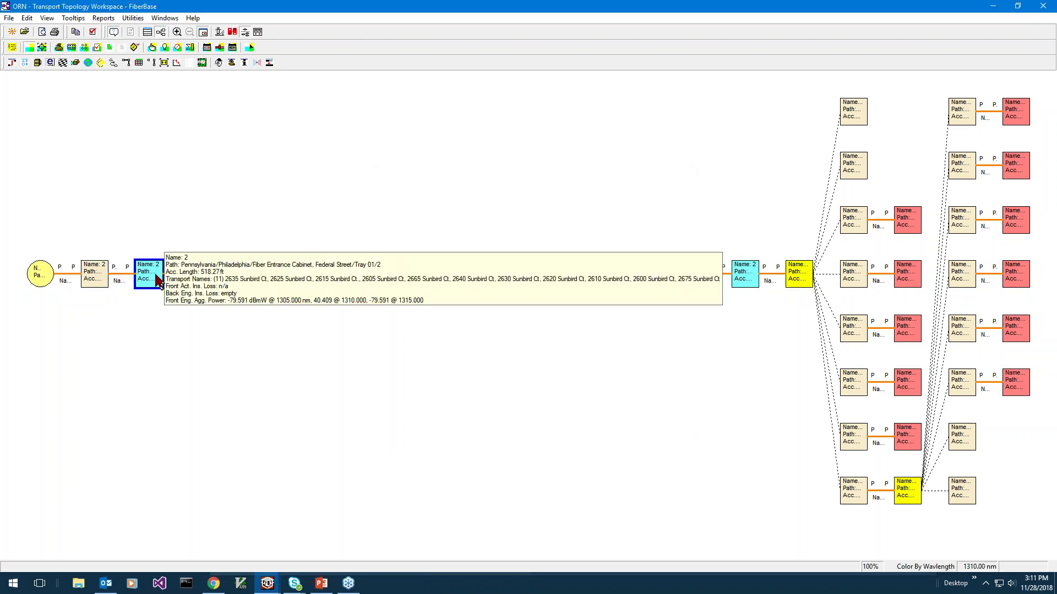
scroll(156, 280, up, 2)
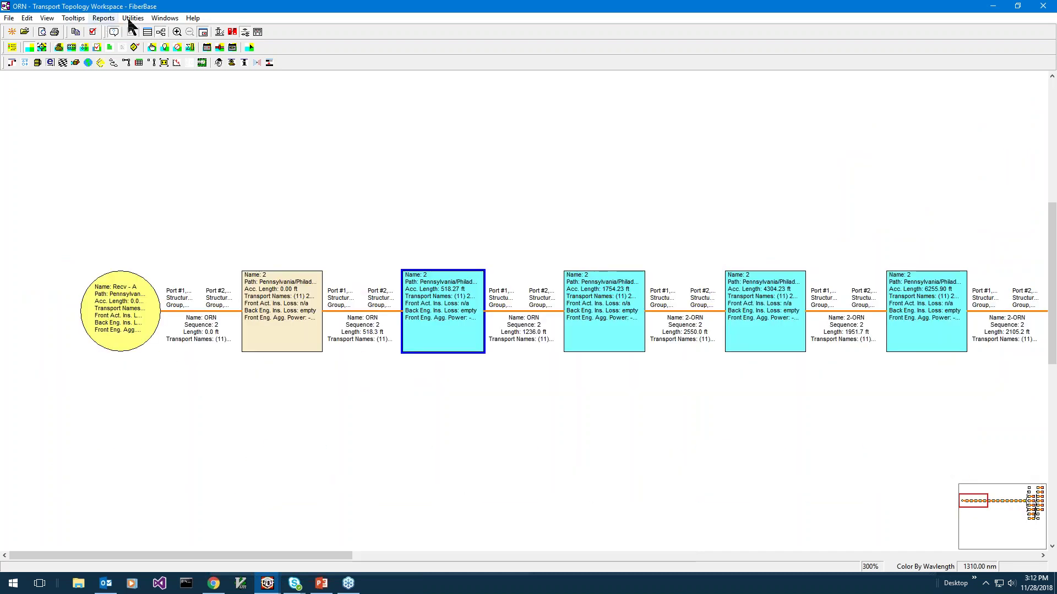
Step: Add the port's Leased To > Name attribute to the port tooltip columns
click(72, 19)
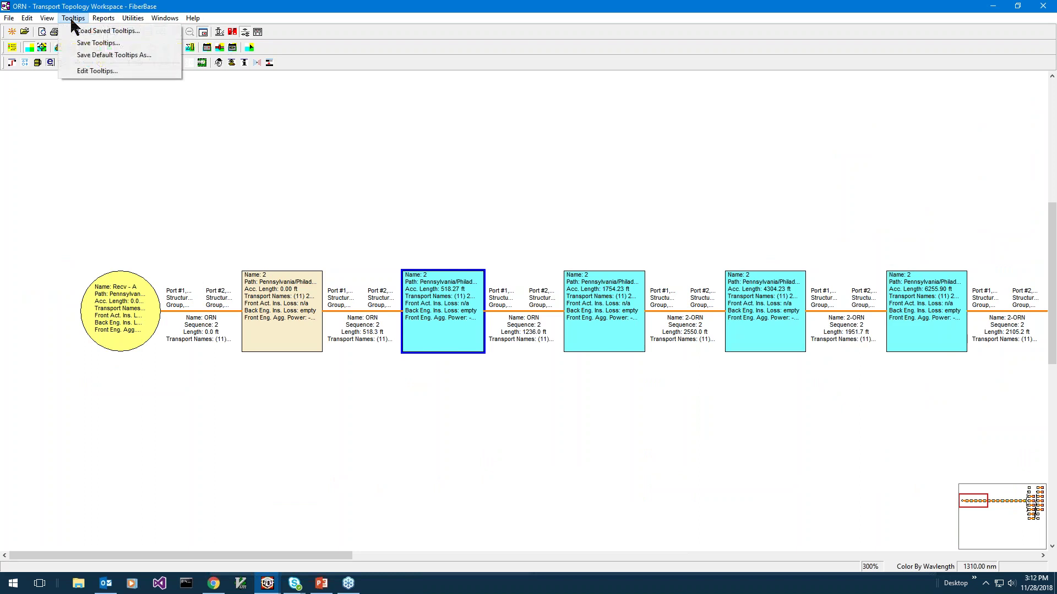
click(84, 70)
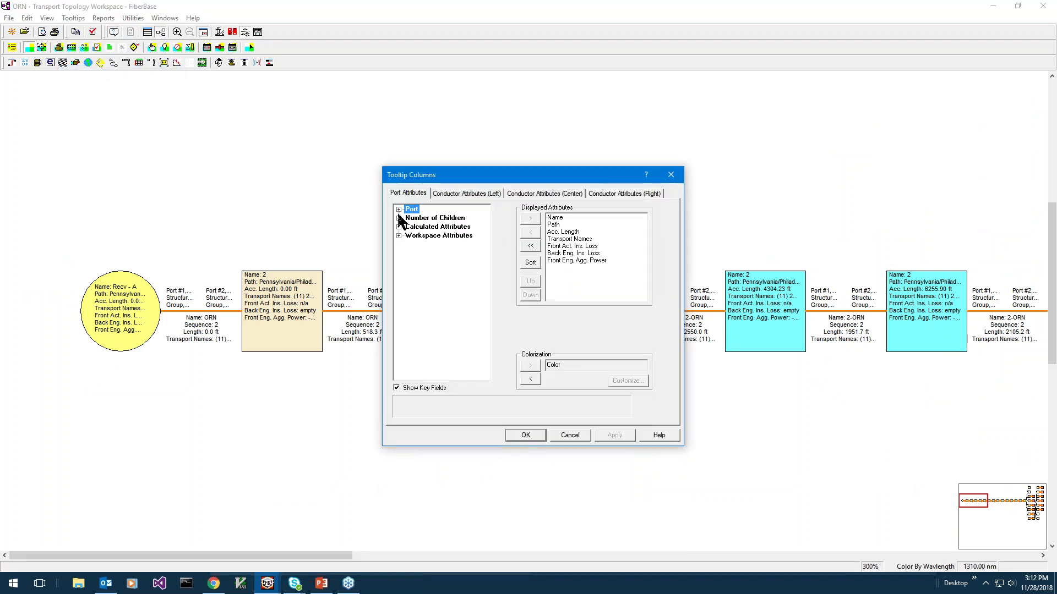
click(398, 210)
scroll(433, 256, down, 10)
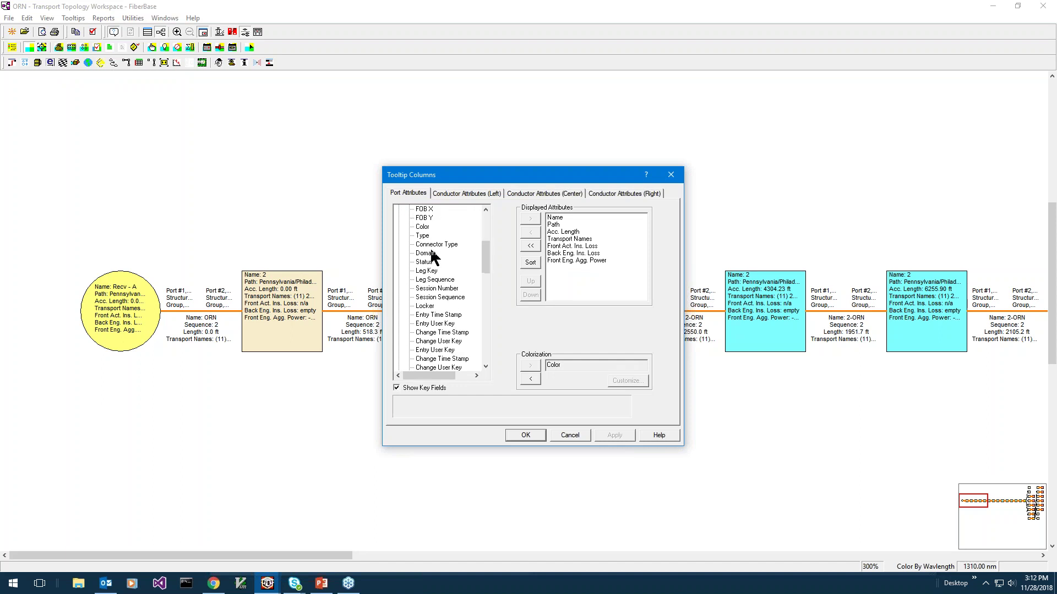
scroll(433, 256, down, 10)
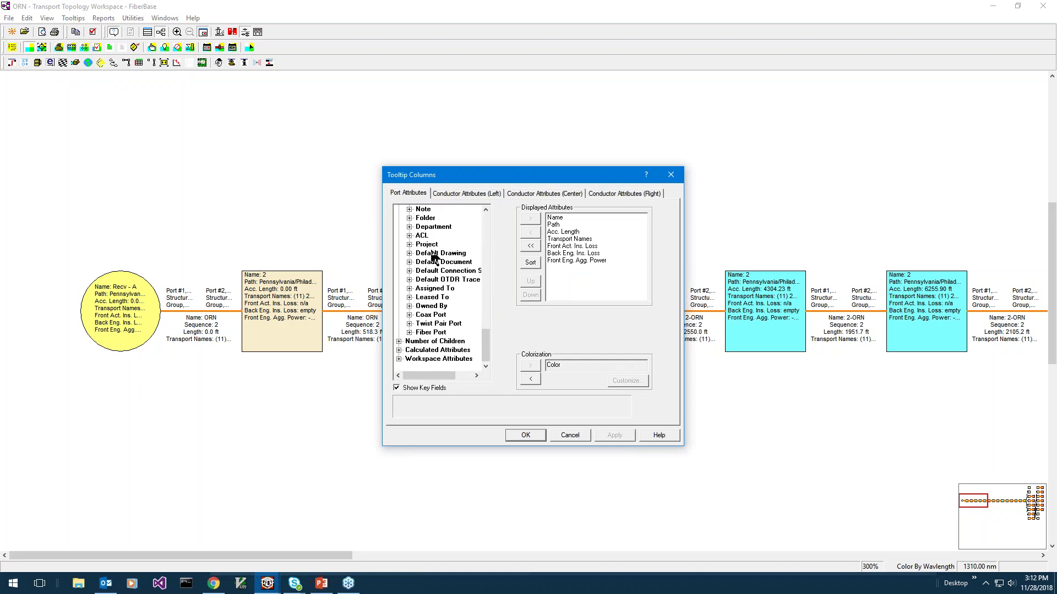
click(409, 297)
click(432, 228)
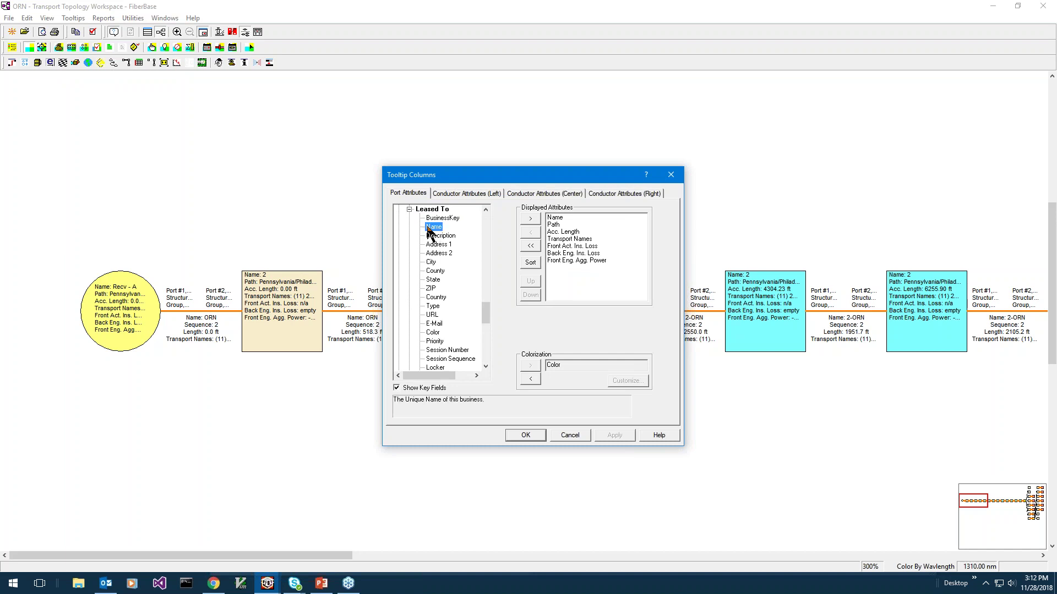
double_click(438, 227)
Step: Pick Leased To > Name on the Conductor Attributes (Center) tab and confirm the tooltip settings
click(548, 193)
click(398, 209)
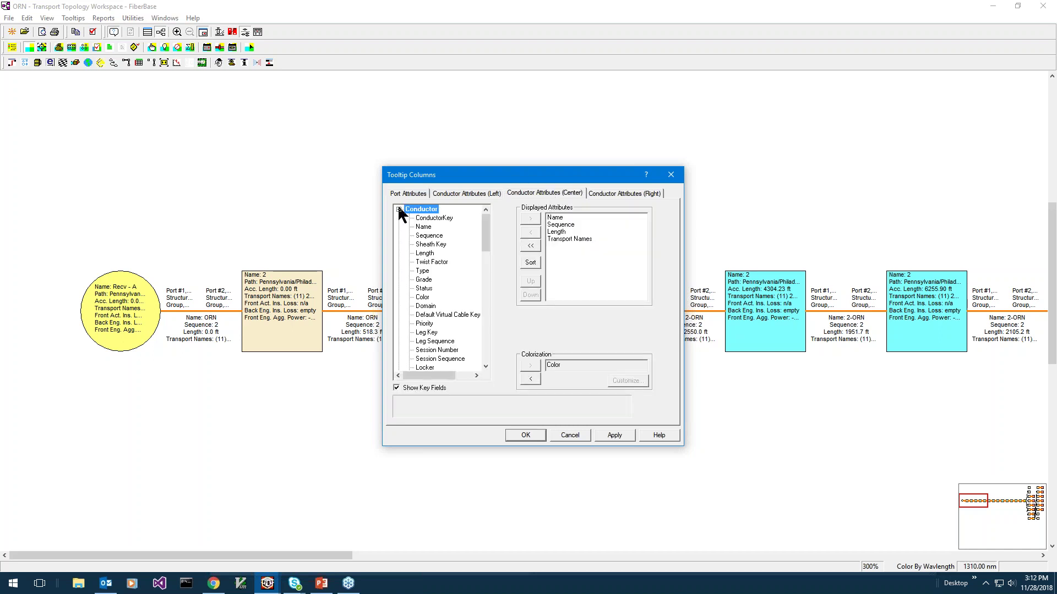
scroll(426, 233, down, 15)
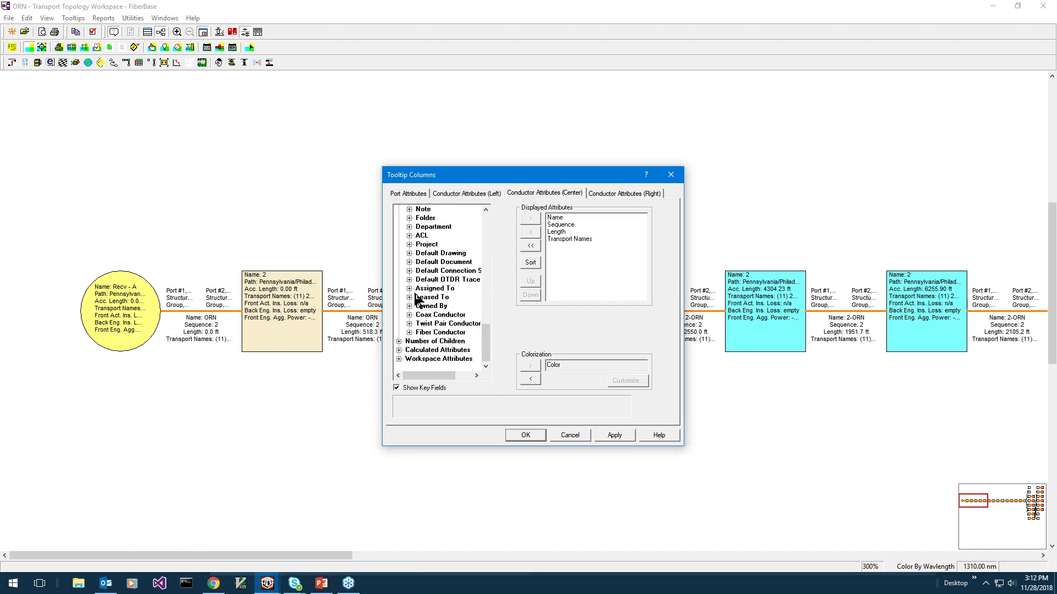
click(409, 297)
scroll(466, 344, down, 15)
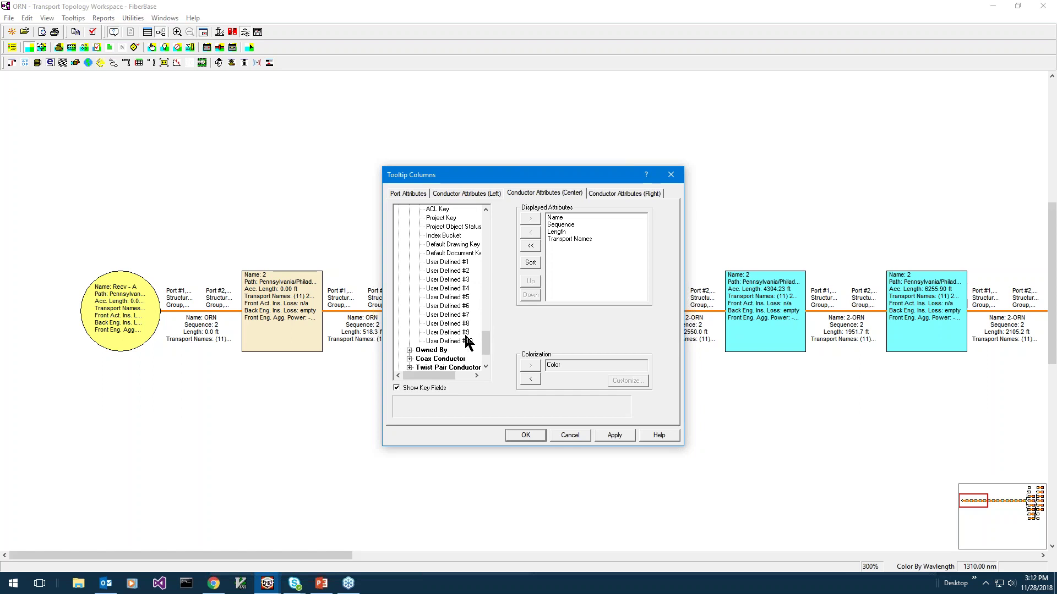
scroll(467, 342, up, 15)
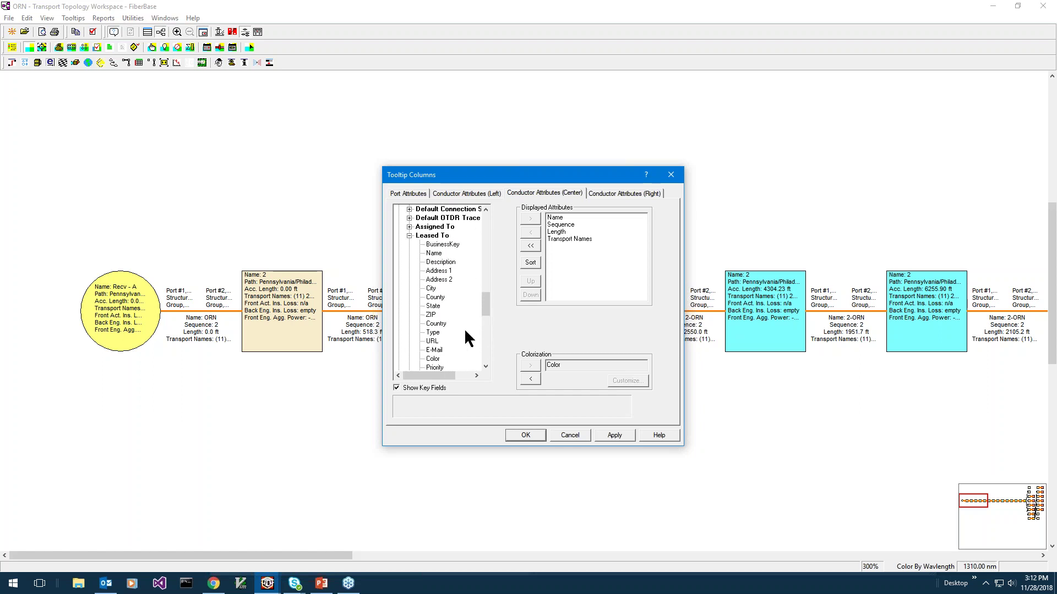
click(433, 306)
click(523, 437)
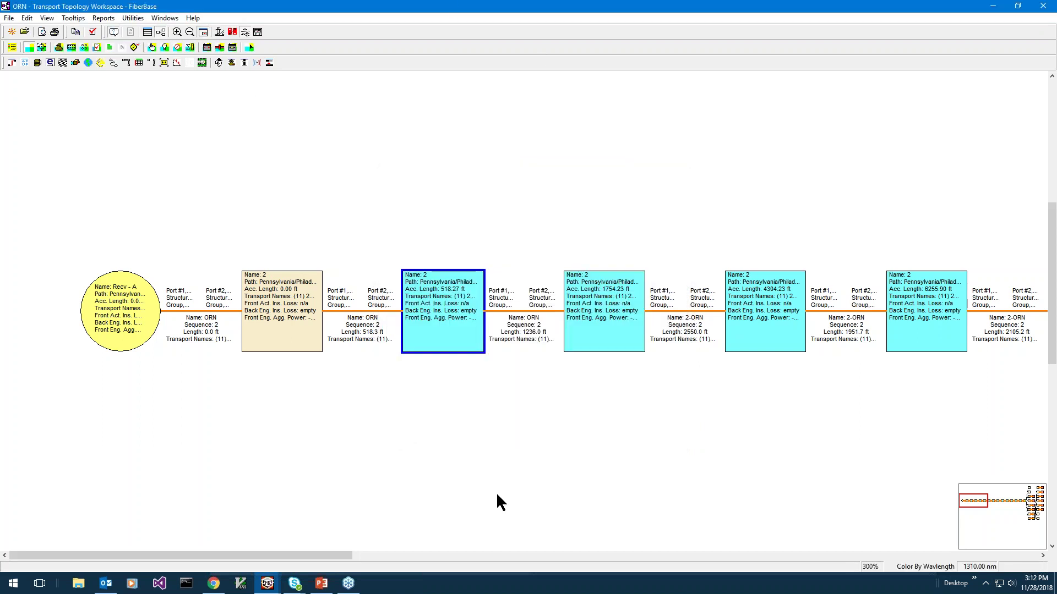
Step: Reopen the Patch port's topology from Sun River Lane Buildout, flipped and zoomed to read 'Business Leased To' labels
mouse_move(272, 588)
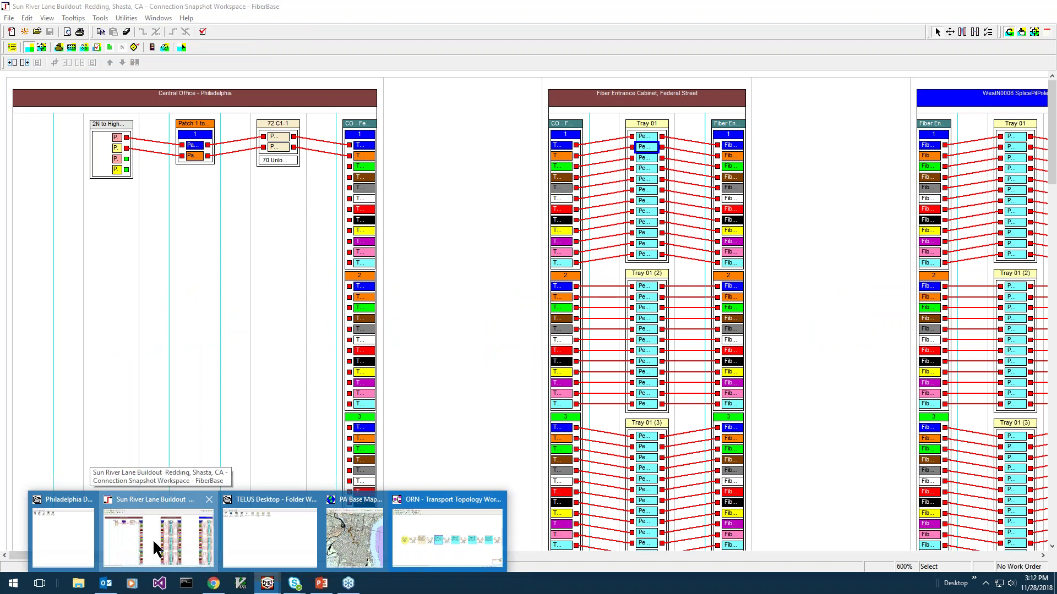
click(153, 539)
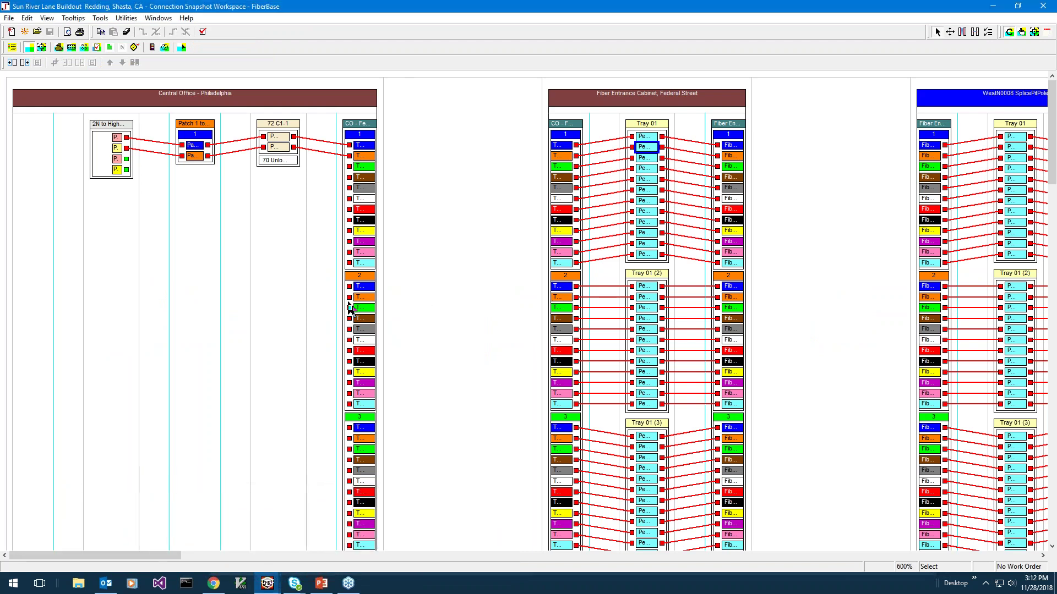
double_click(192, 156)
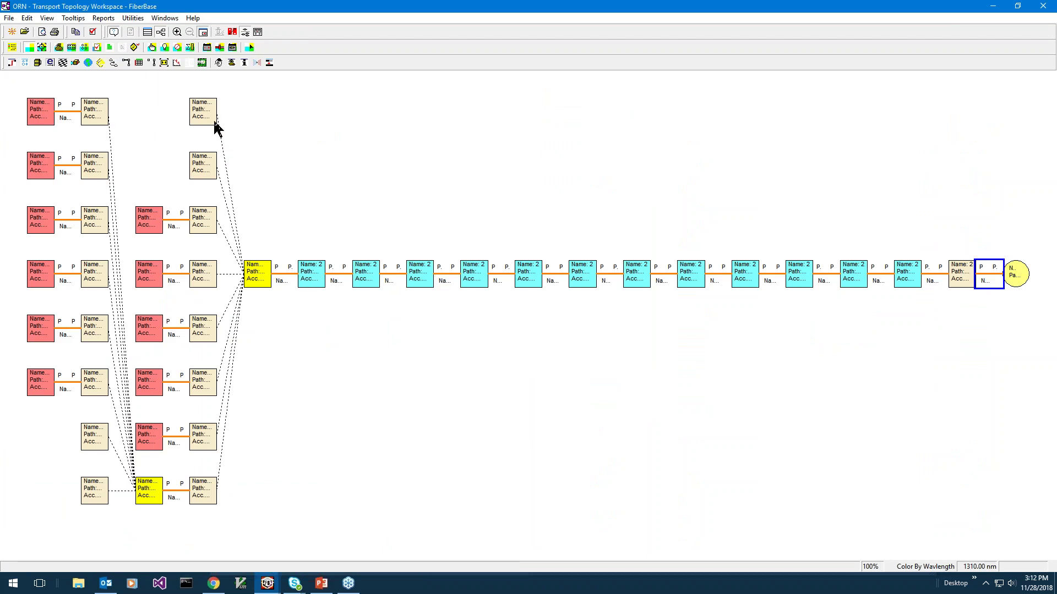
click(232, 33)
mouse_move(315, 278)
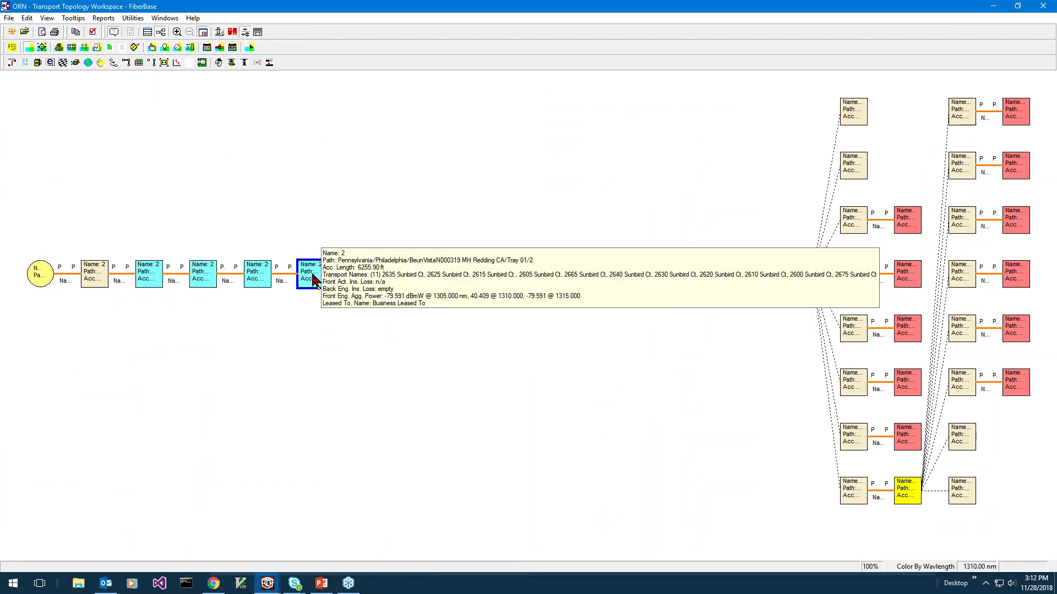
scroll(311, 278, up, 4)
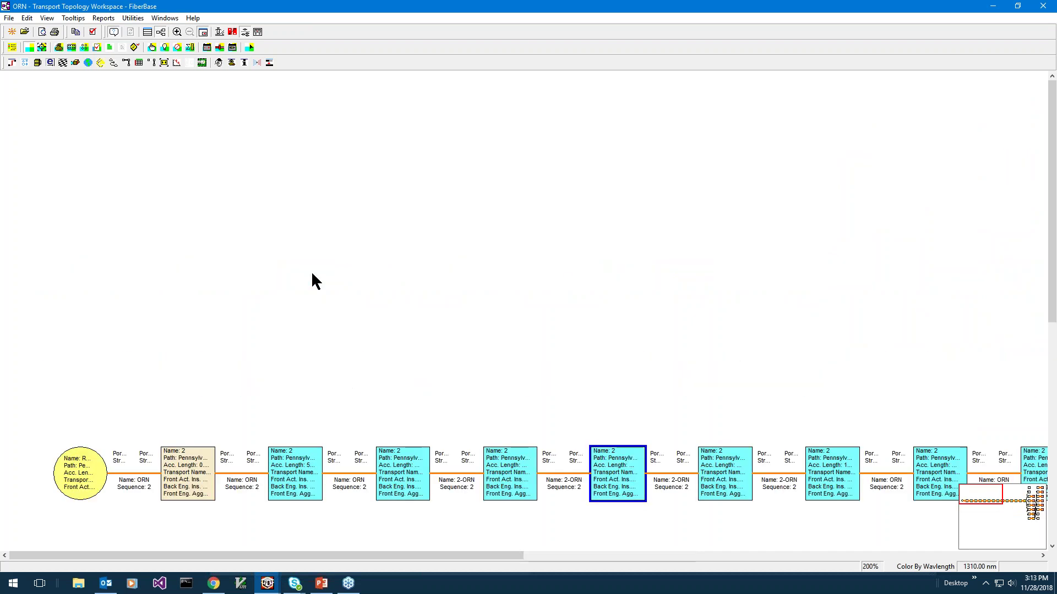
scroll(312, 274, up, 3)
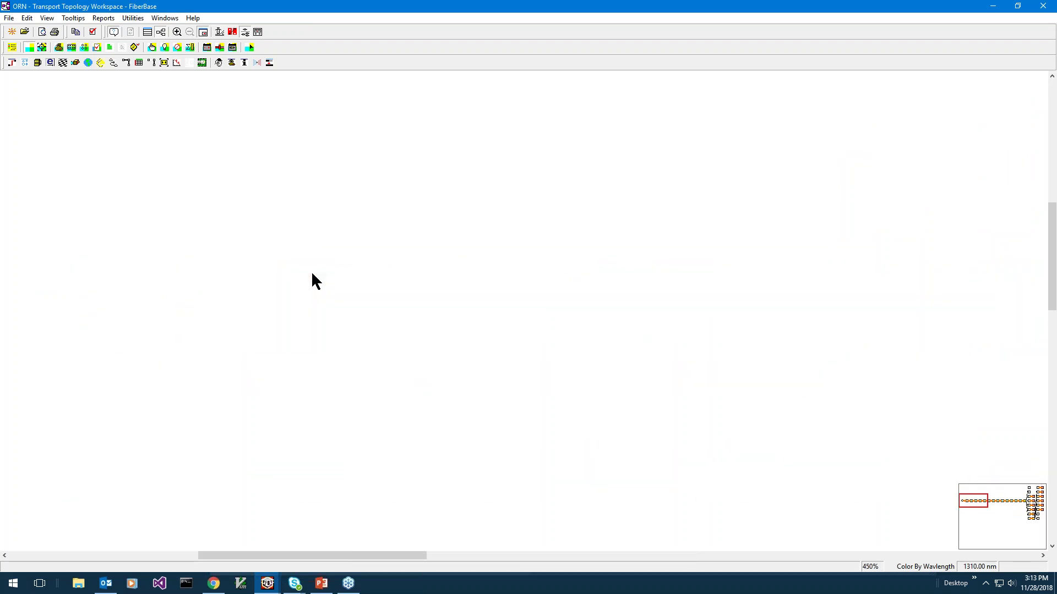
mouse_move(245, 432)
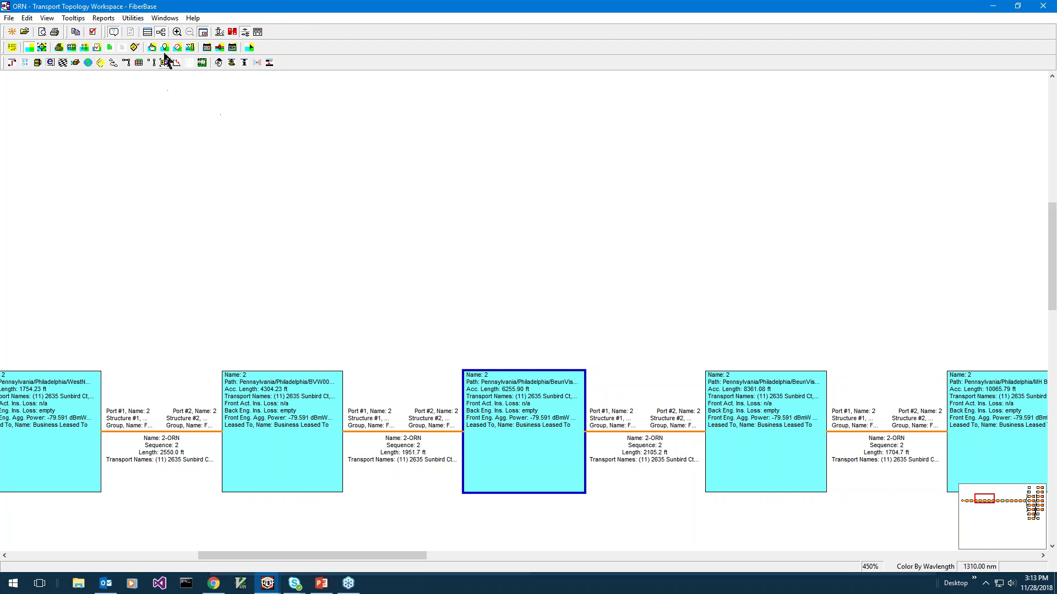
Step: Add Conductor > Leased To > Name to the Conductor Attributes (Center) tooltip columns and apply
click(74, 18)
click(77, 70)
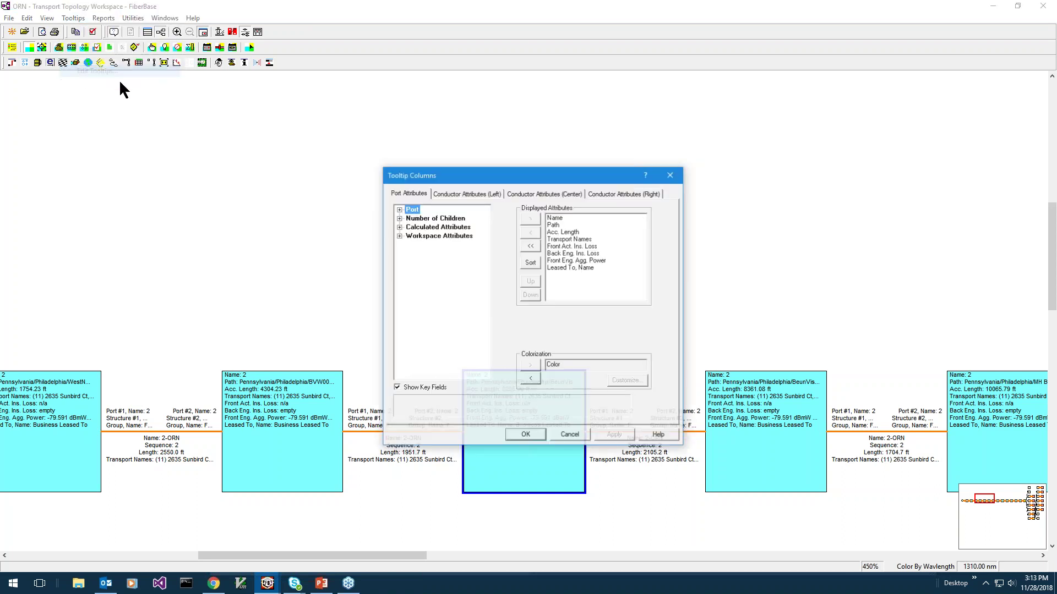
click(551, 198)
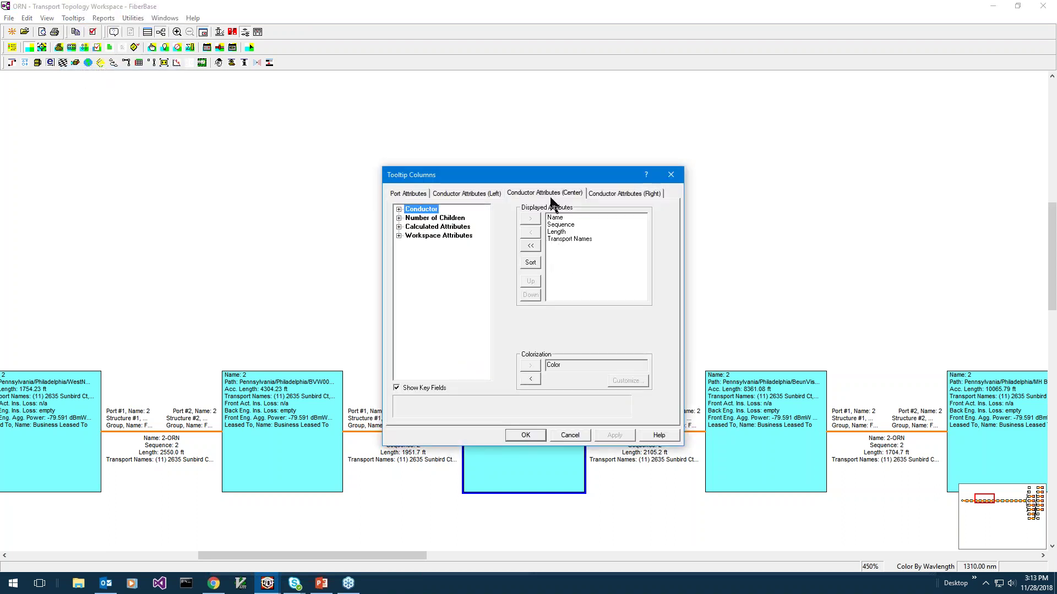
click(398, 210)
scroll(445, 325, down, 12)
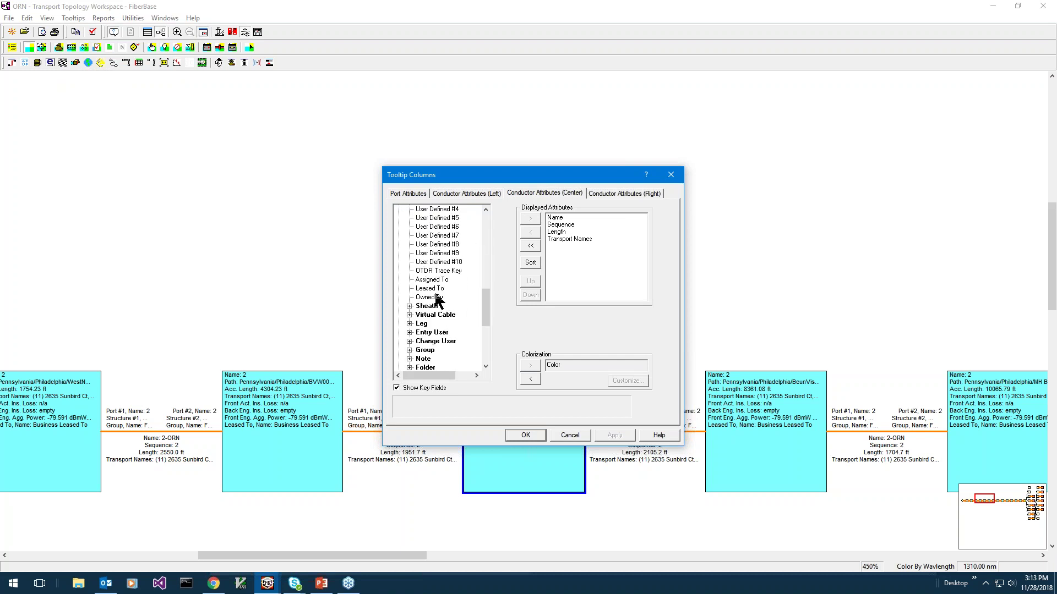
scroll(436, 314, down, 6)
click(440, 300)
click(408, 298)
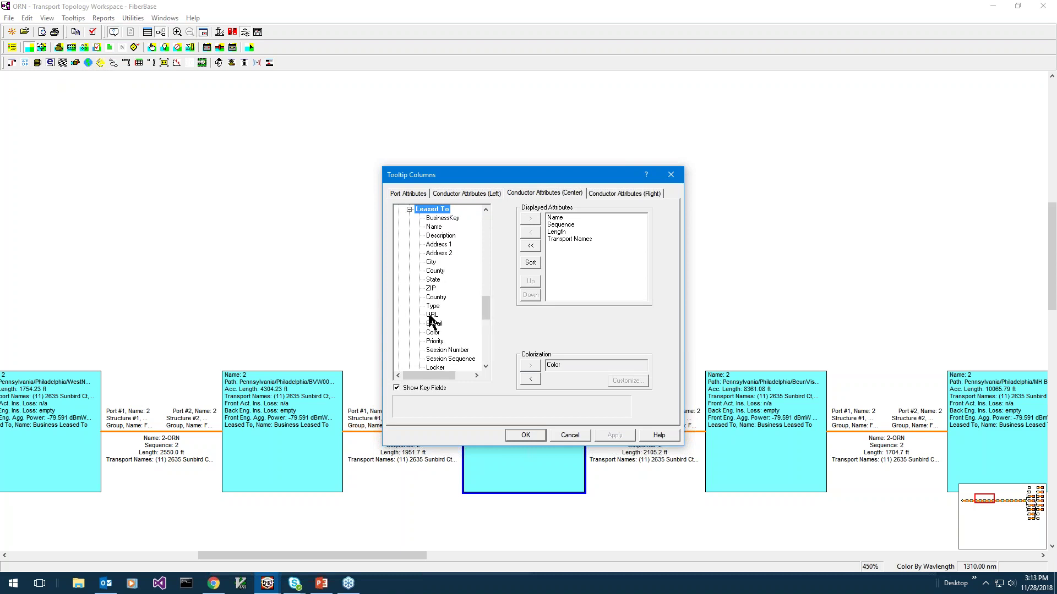
double_click(440, 226)
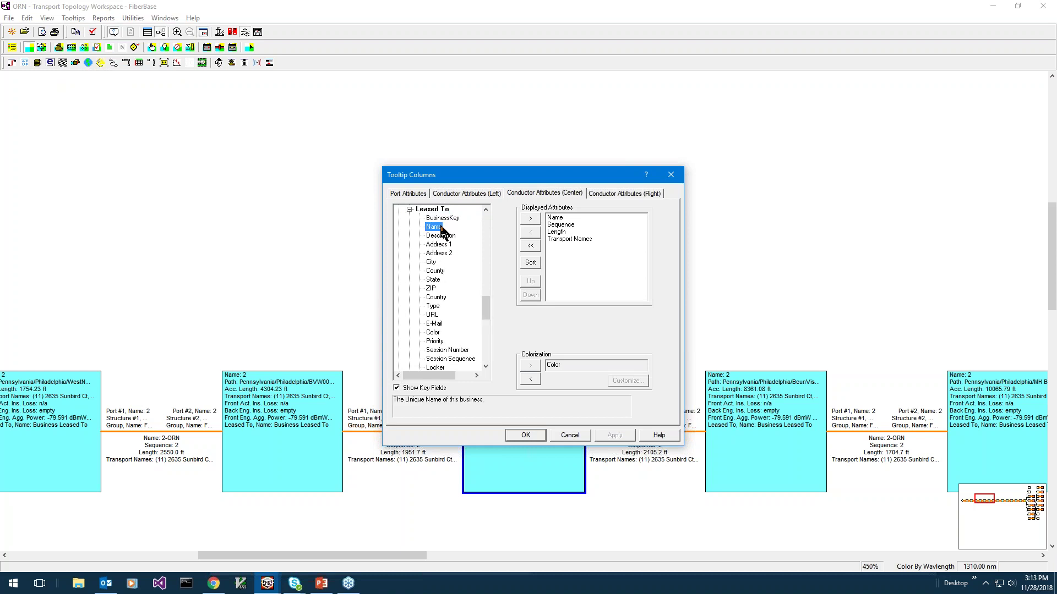
click(515, 438)
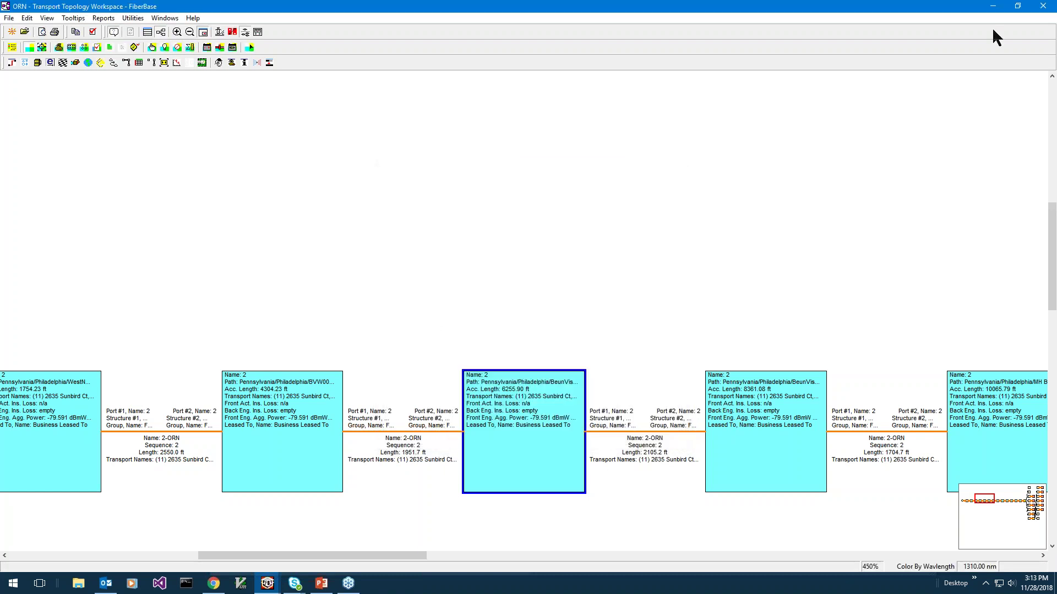
Step: Reopen the Patch port topology, check the conductors show Business Leased To, then close it
click(1044, 7)
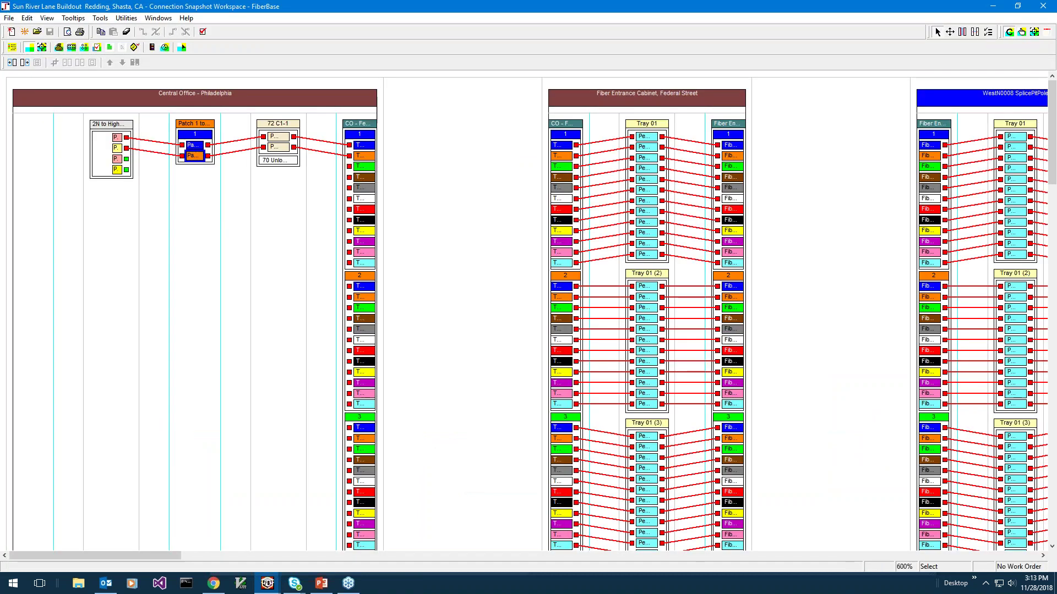
double_click(194, 155)
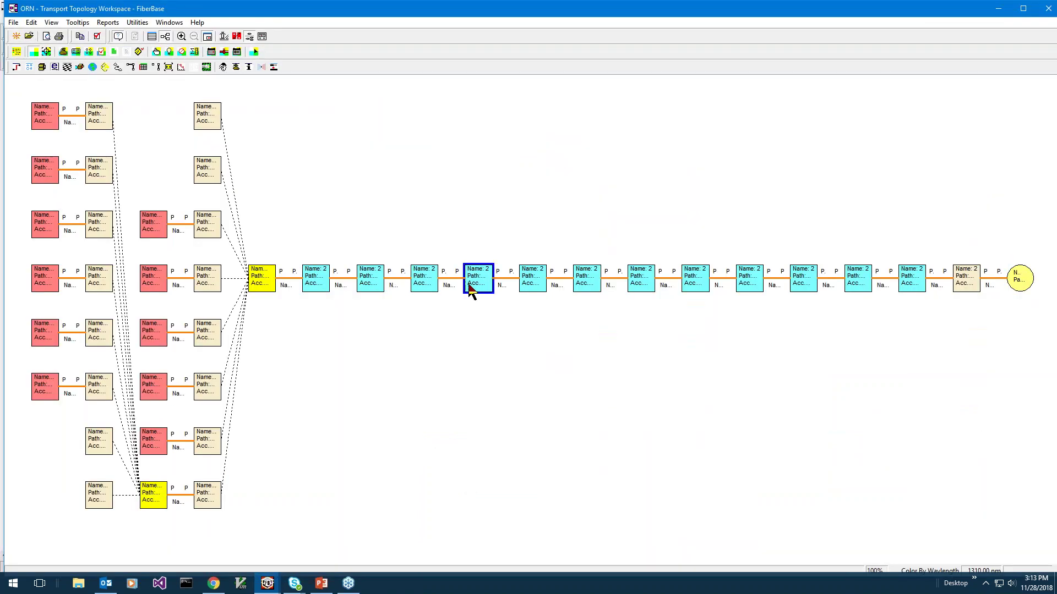
mouse_move(469, 288)
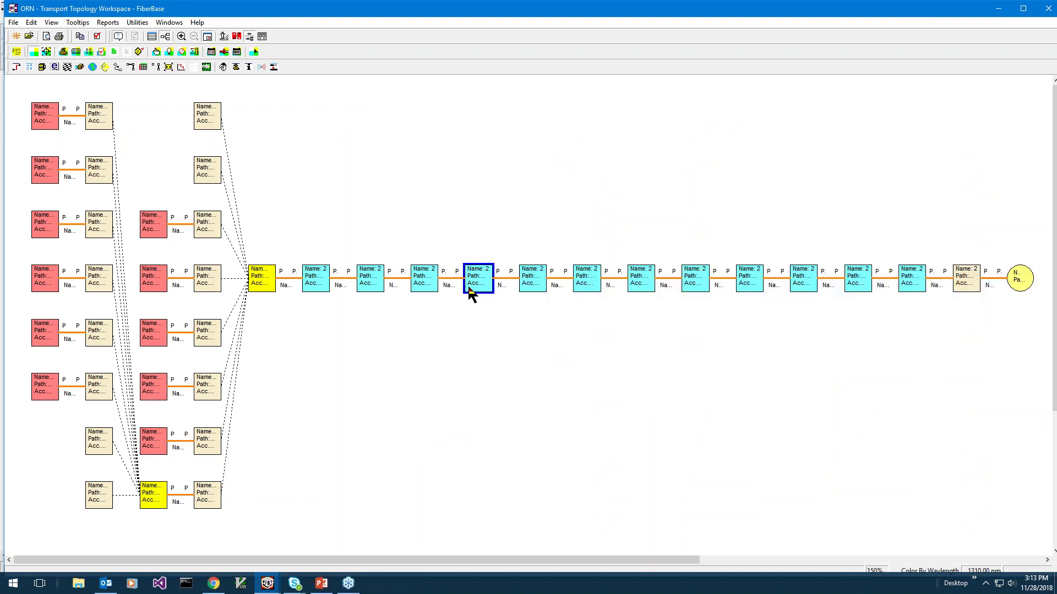
scroll(468, 287, up, 2)
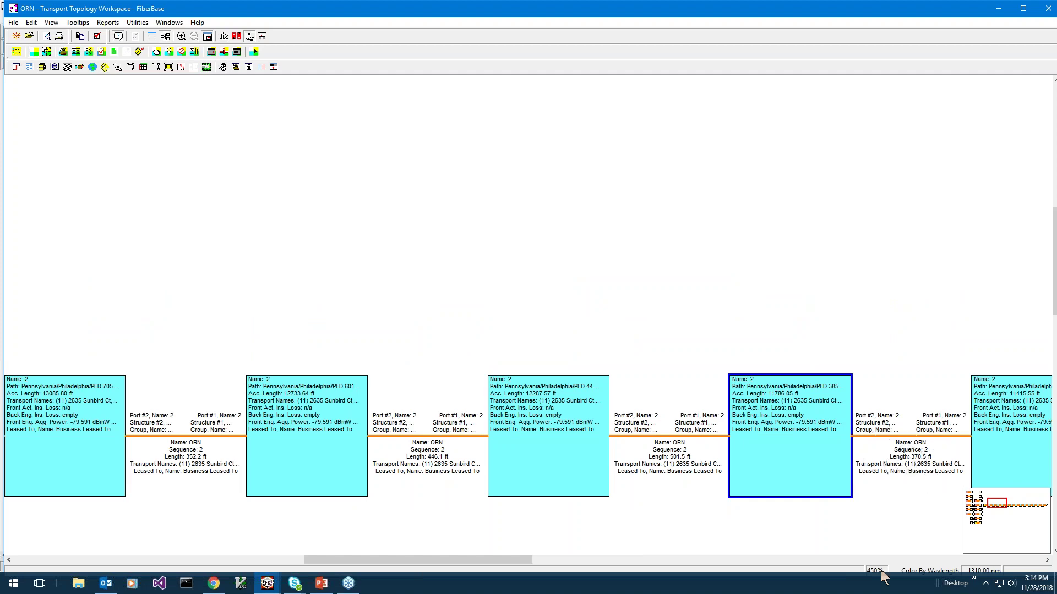
click(1049, 8)
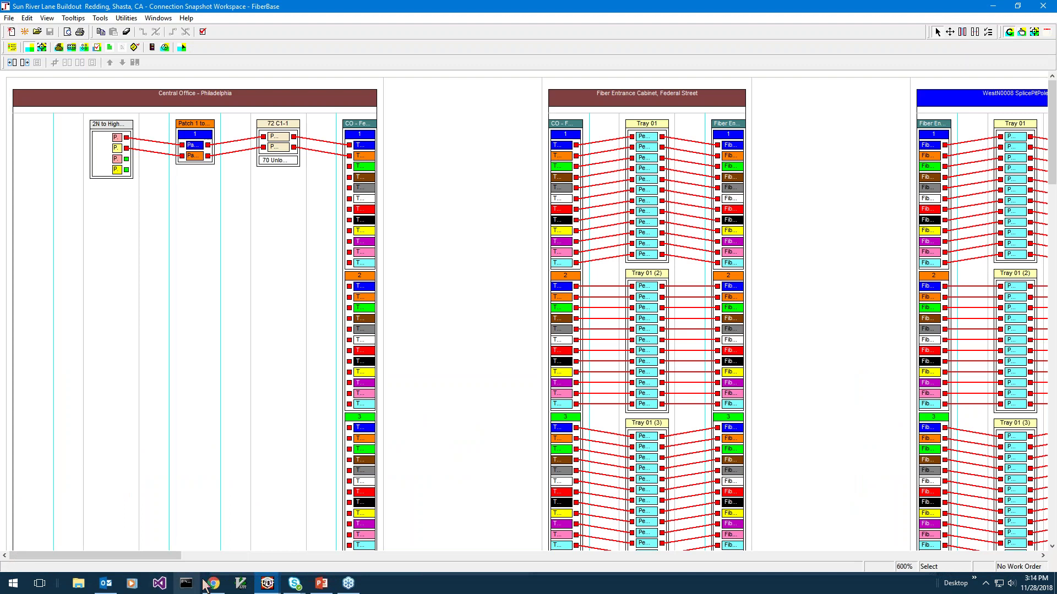
Step: Return to the PowerPoint slide show and advance toward the closing Thank You slide
mouse_move(213, 582)
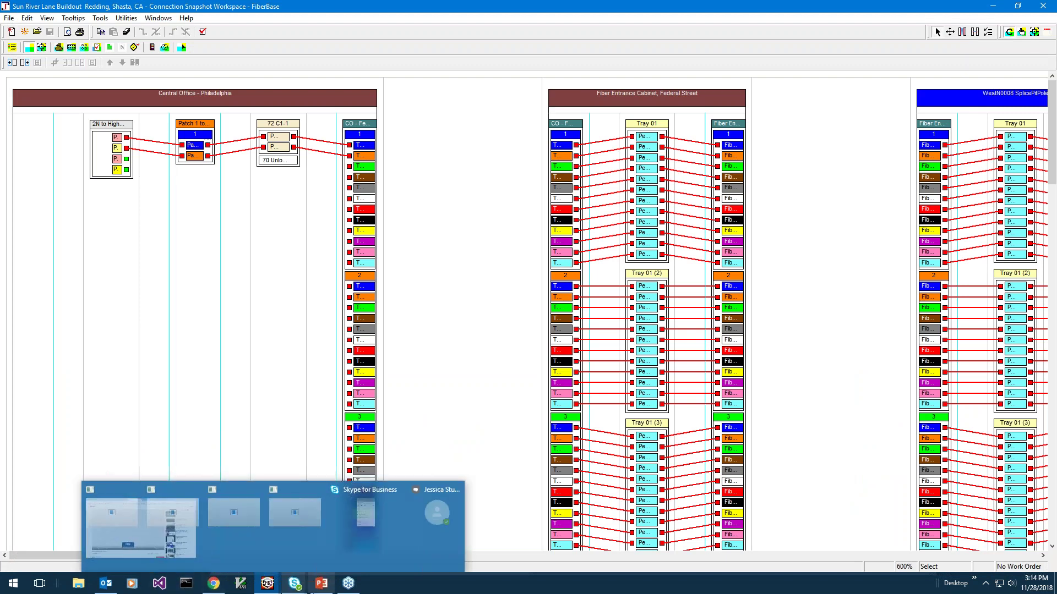
click(312, 587)
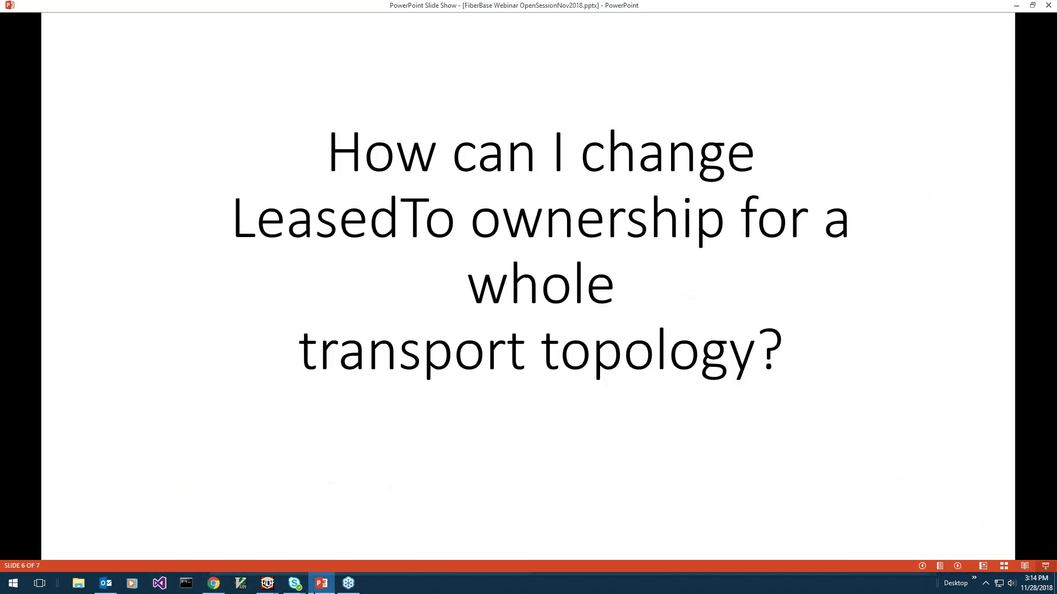
click(476, 428)
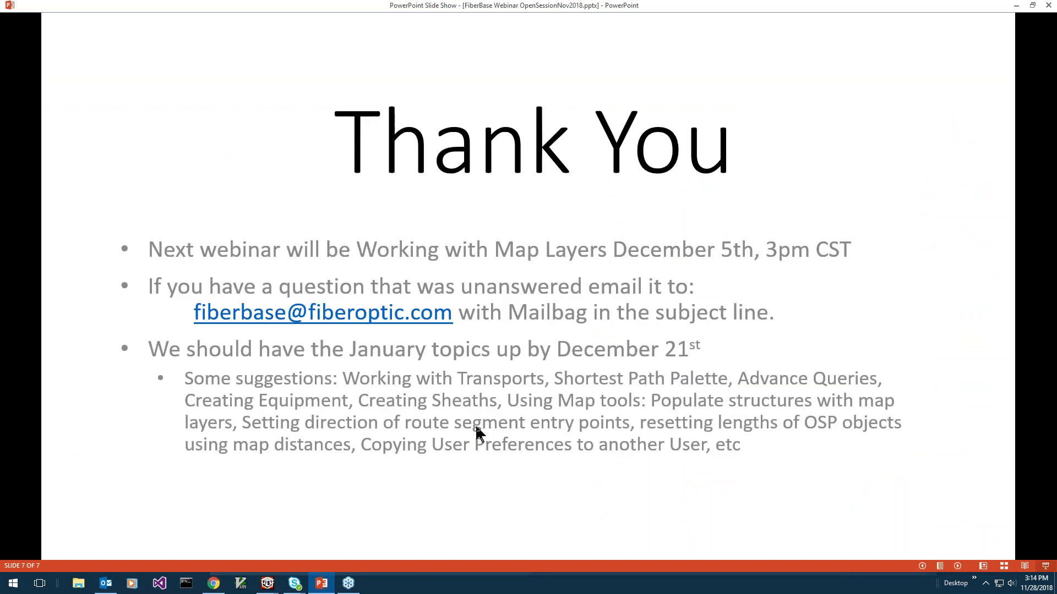